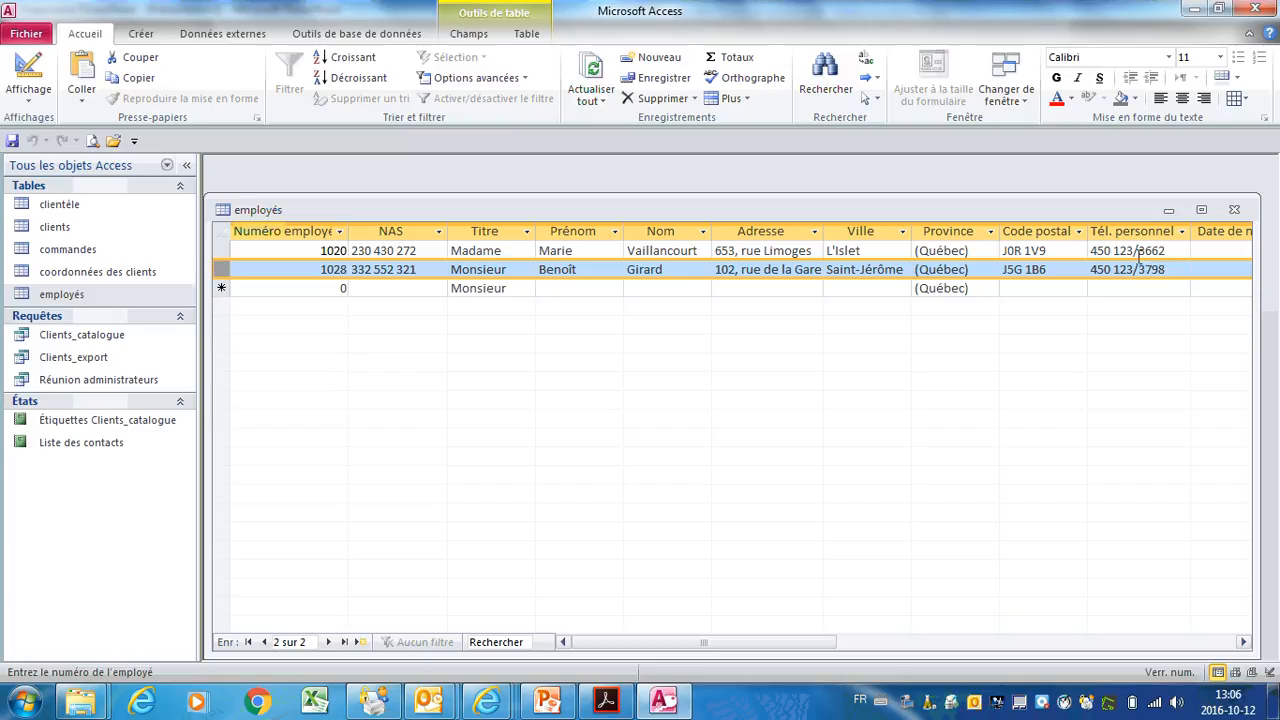
Step: Scroll across the employés datasheet to the last columns, noting Poste téléphonique value 3250
{"action": "left_click", "coordinate": [1243, 642]}
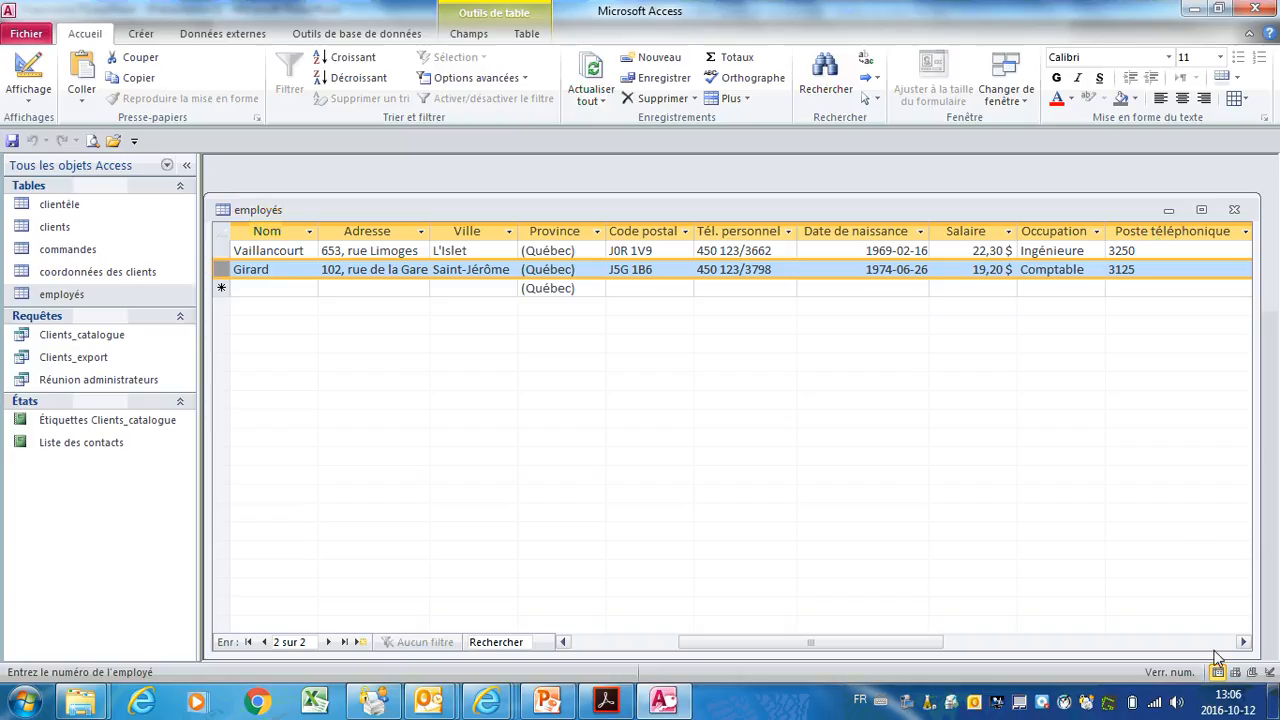
{"action": "left_click", "coordinate": [1243, 642]}
{"action": "left_click", "coordinate": [1243, 642]}
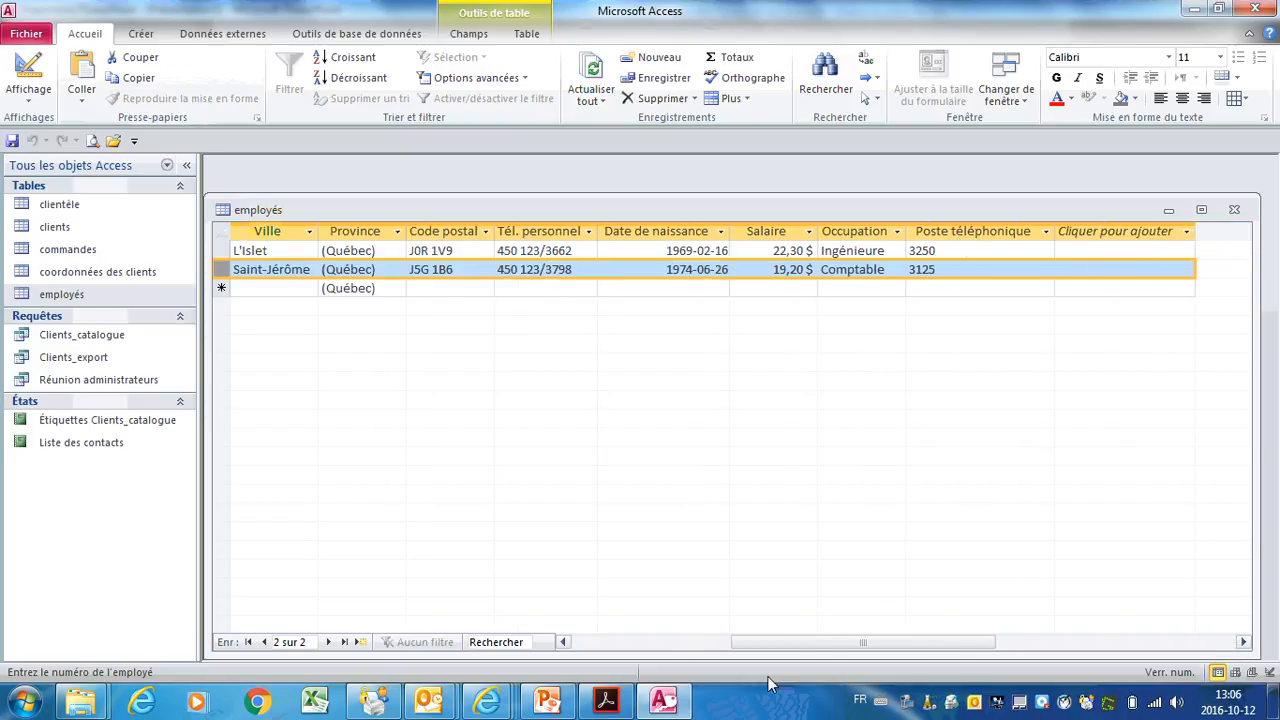
{"action": "left_click_drag", "start_coordinate": [810, 648], "coordinate": [612, 633]}
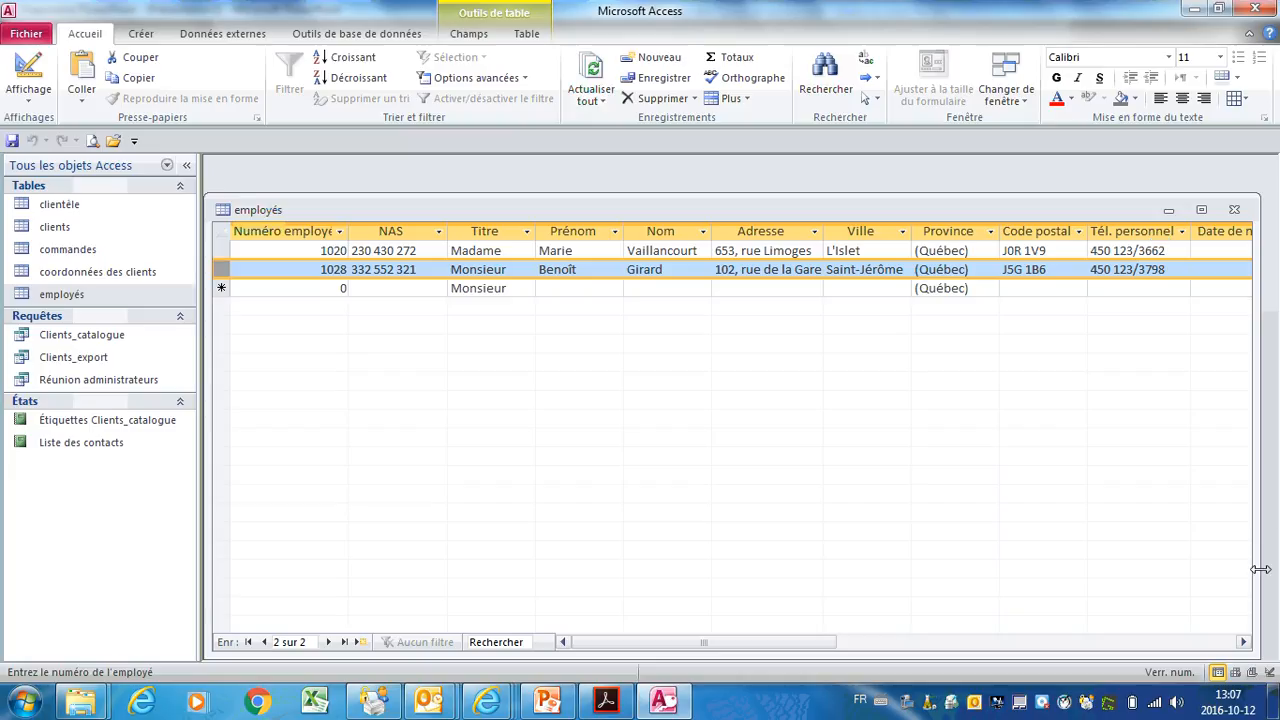
{"action": "left_click", "coordinate": [1243, 642]}
{"action": "left_click", "coordinate": [1243, 642]}
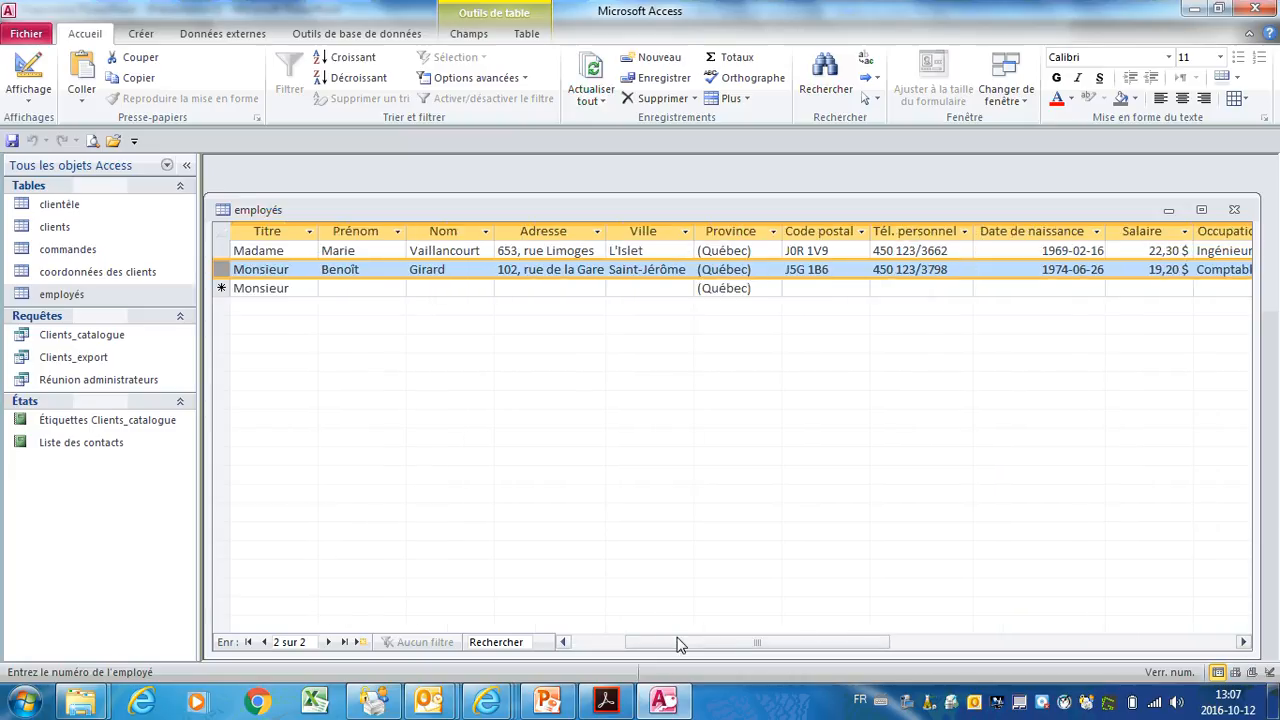
{"action": "left_click", "coordinate": [583, 645]}
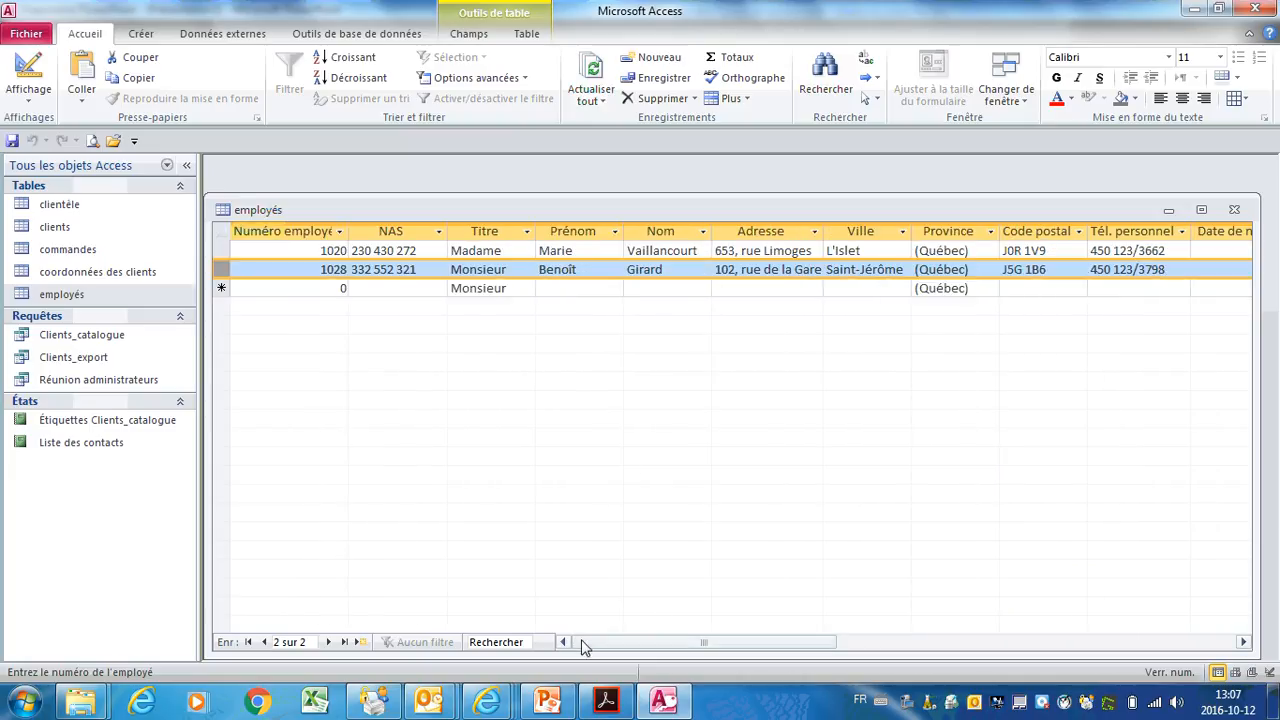
{"action": "left_click", "coordinate": [1235, 645]}
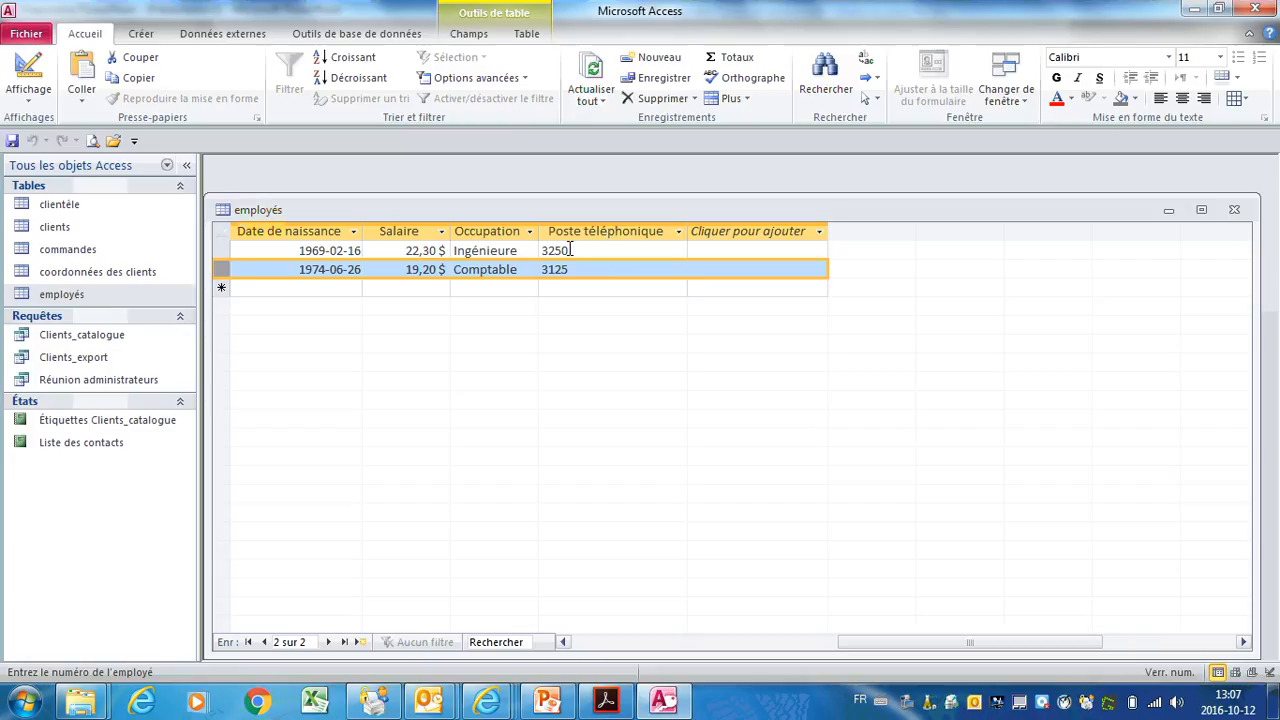
{"action": "left_click", "coordinate": [570, 250]}
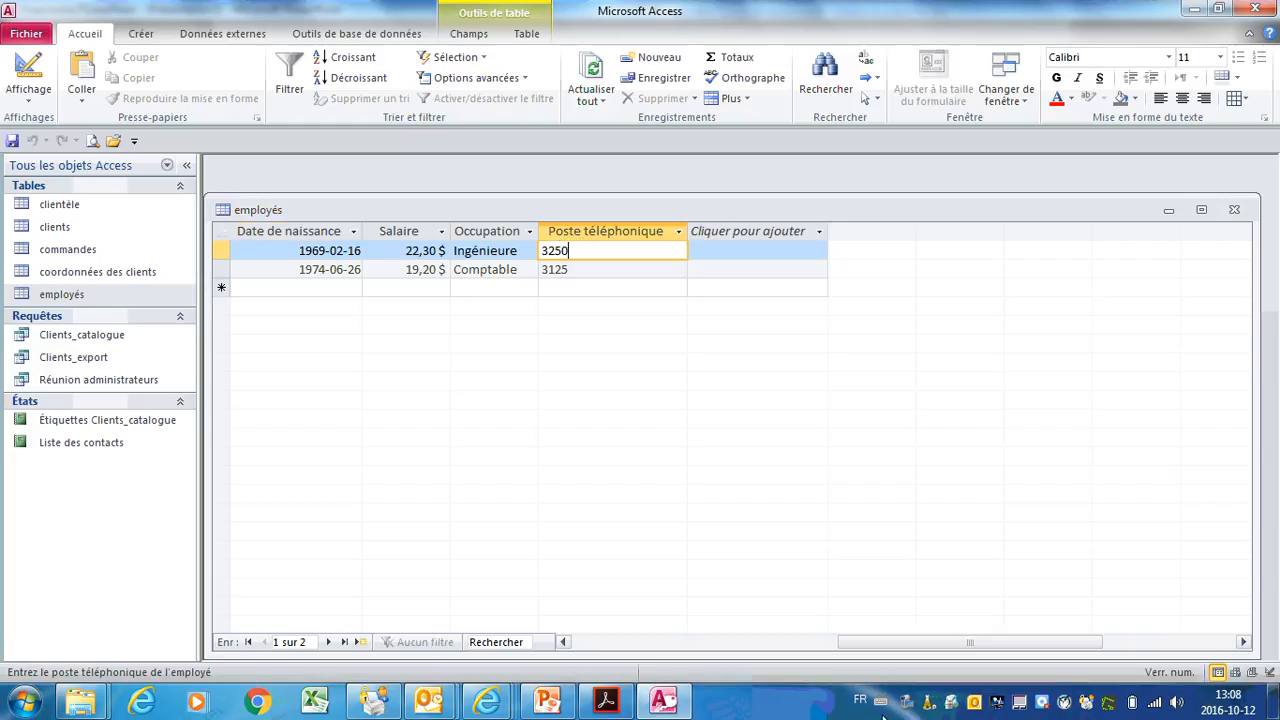
{"action": "left_click_drag", "start_coordinate": [896, 643], "coordinate": [614, 643]}
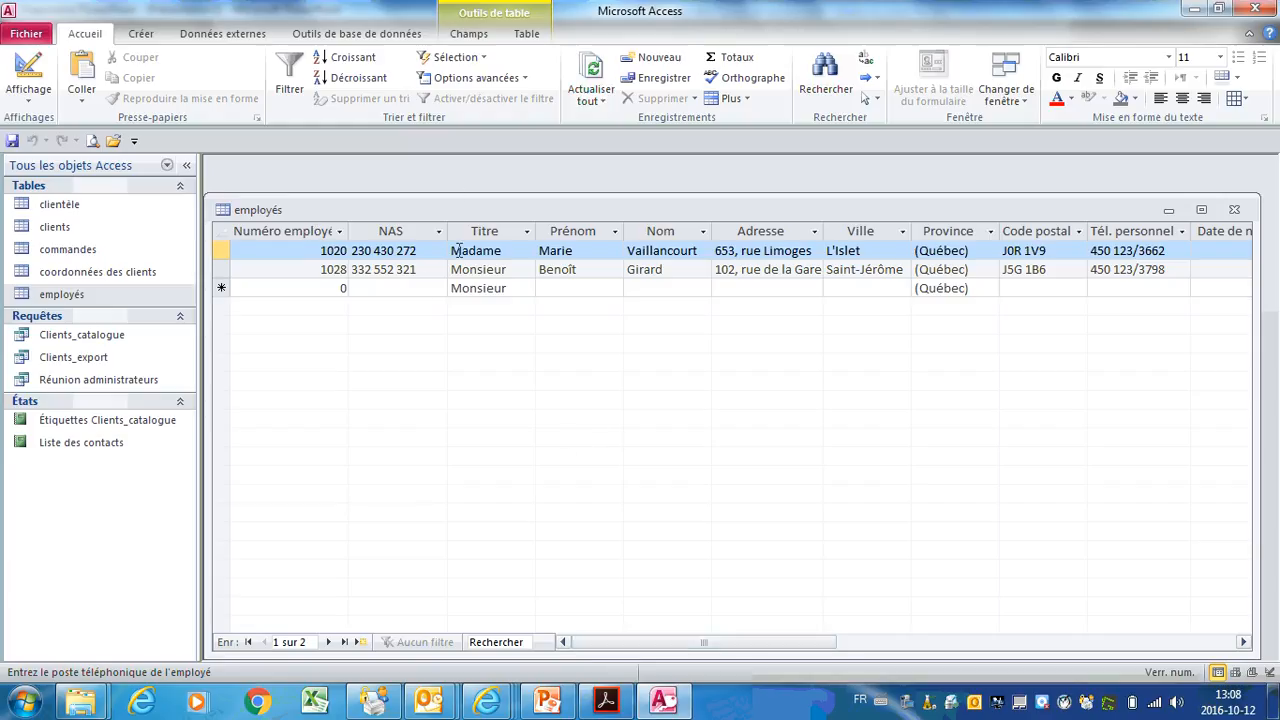
Step: Switch the employés table to Design view and inspect NumEmployé's description and data type
{"action": "left_click", "coordinate": [31, 104]}
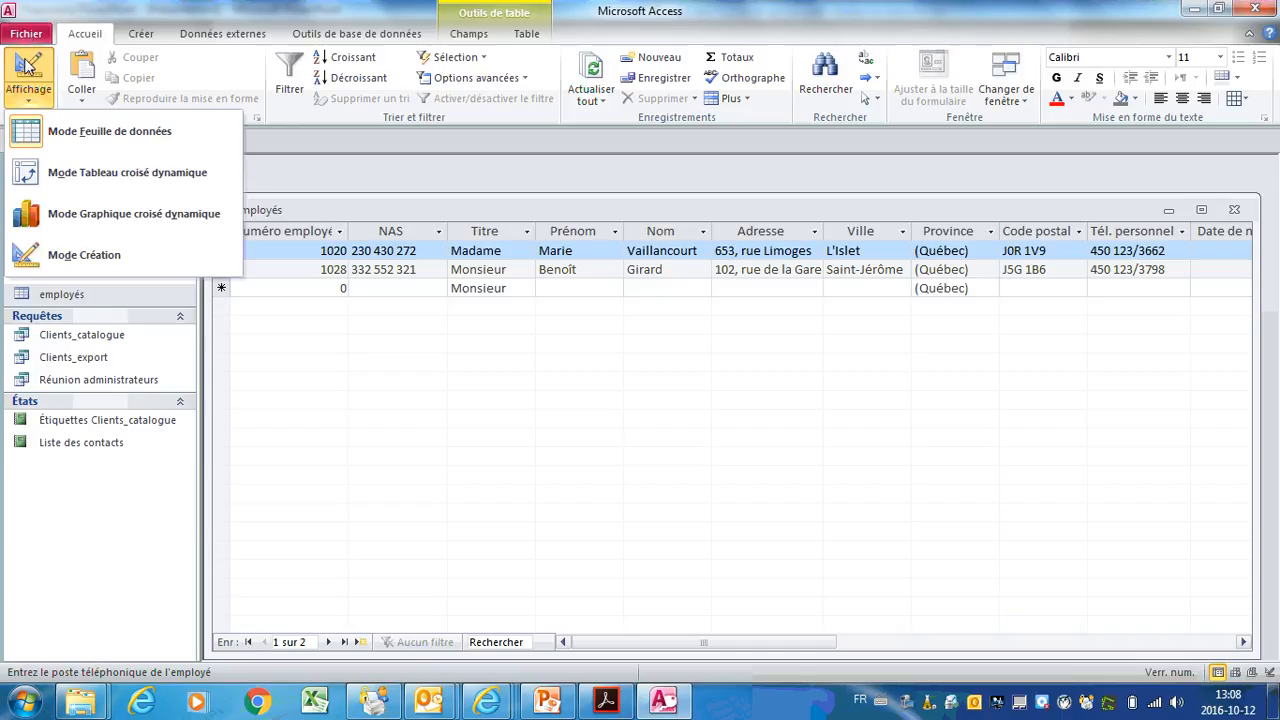
{"action": "left_click", "coordinate": [75, 258]}
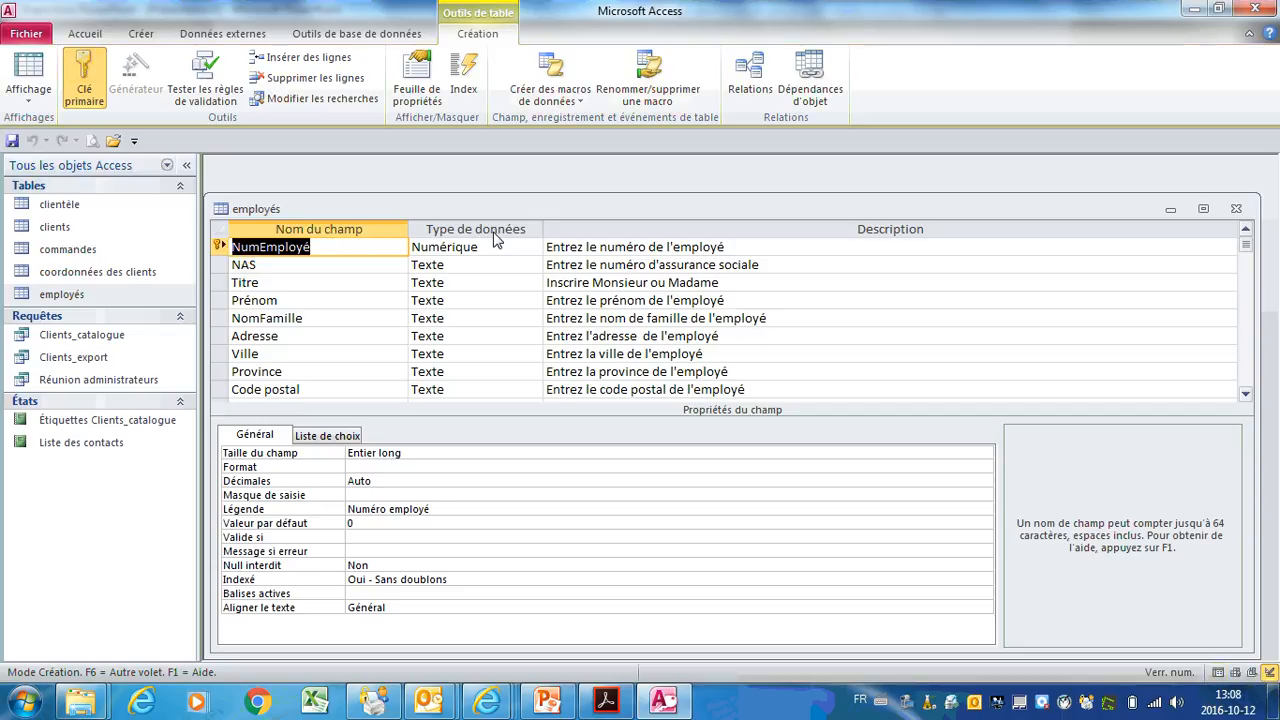
{"action": "left_click", "coordinate": [650, 247]}
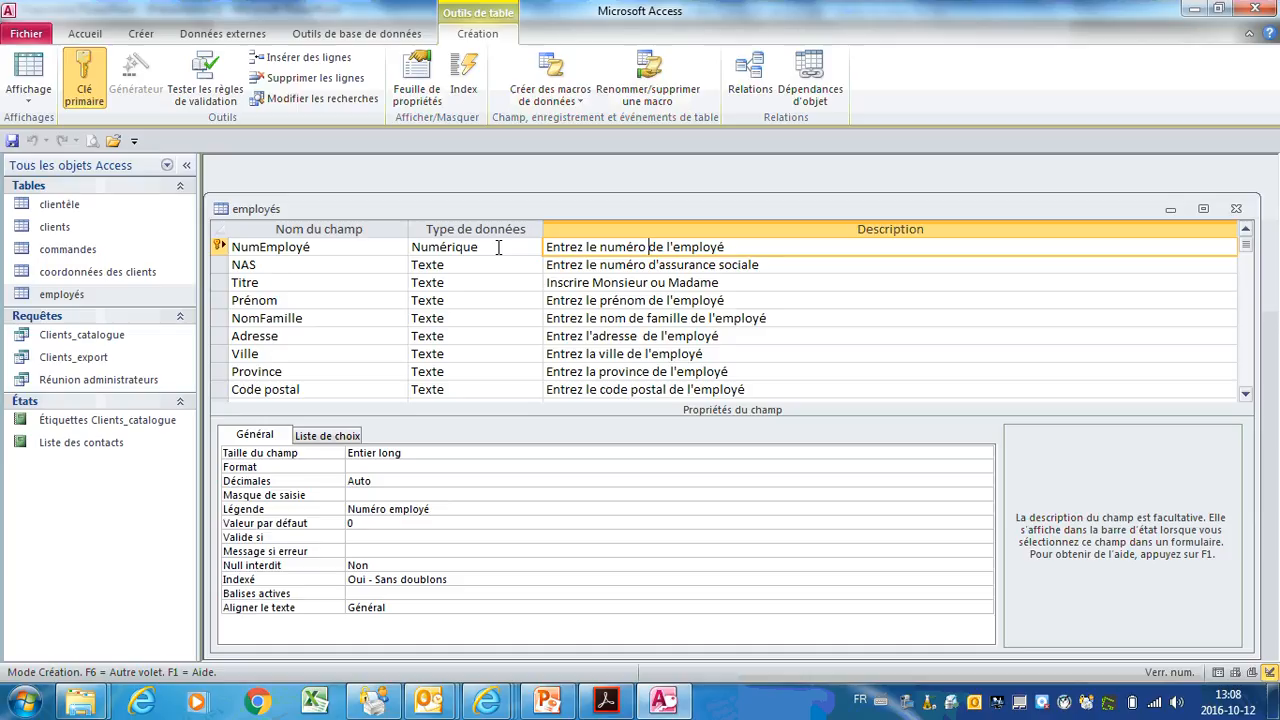
{"action": "left_click", "coordinate": [498, 247]}
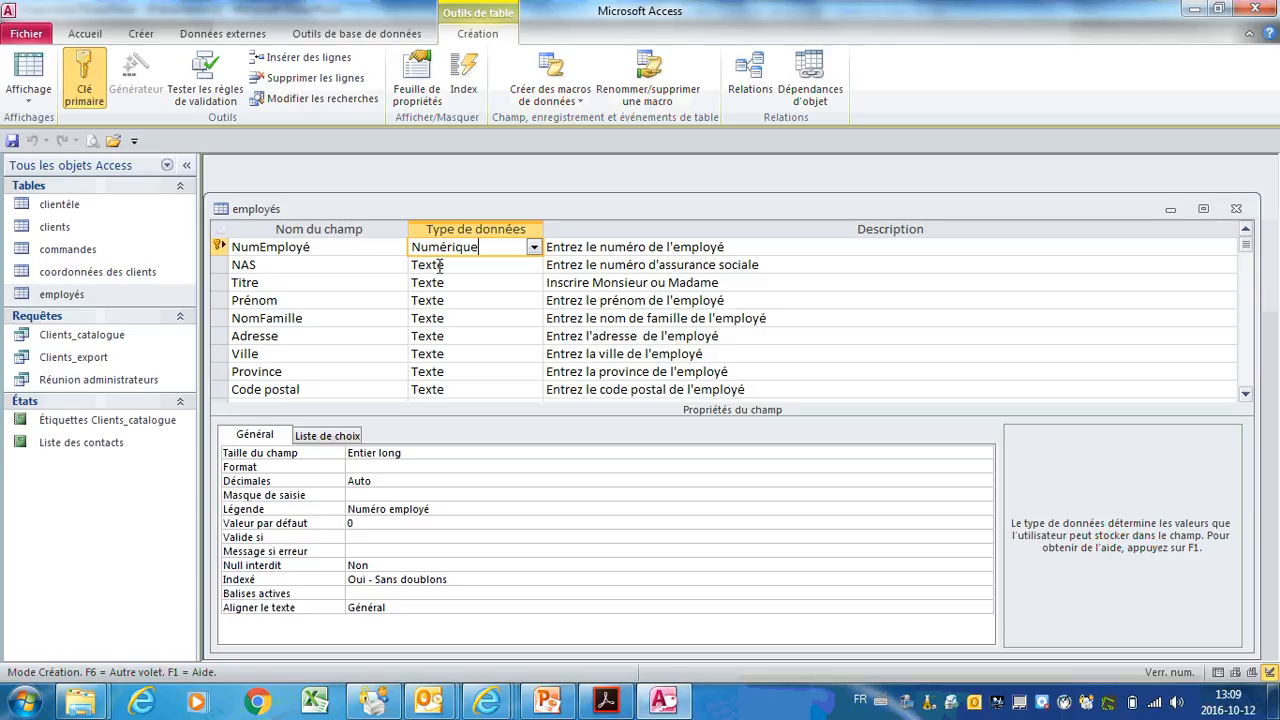
Step: Make NumEmployé a Texte field and check its field size of 255
{"action": "left_click", "coordinate": [534, 250]}
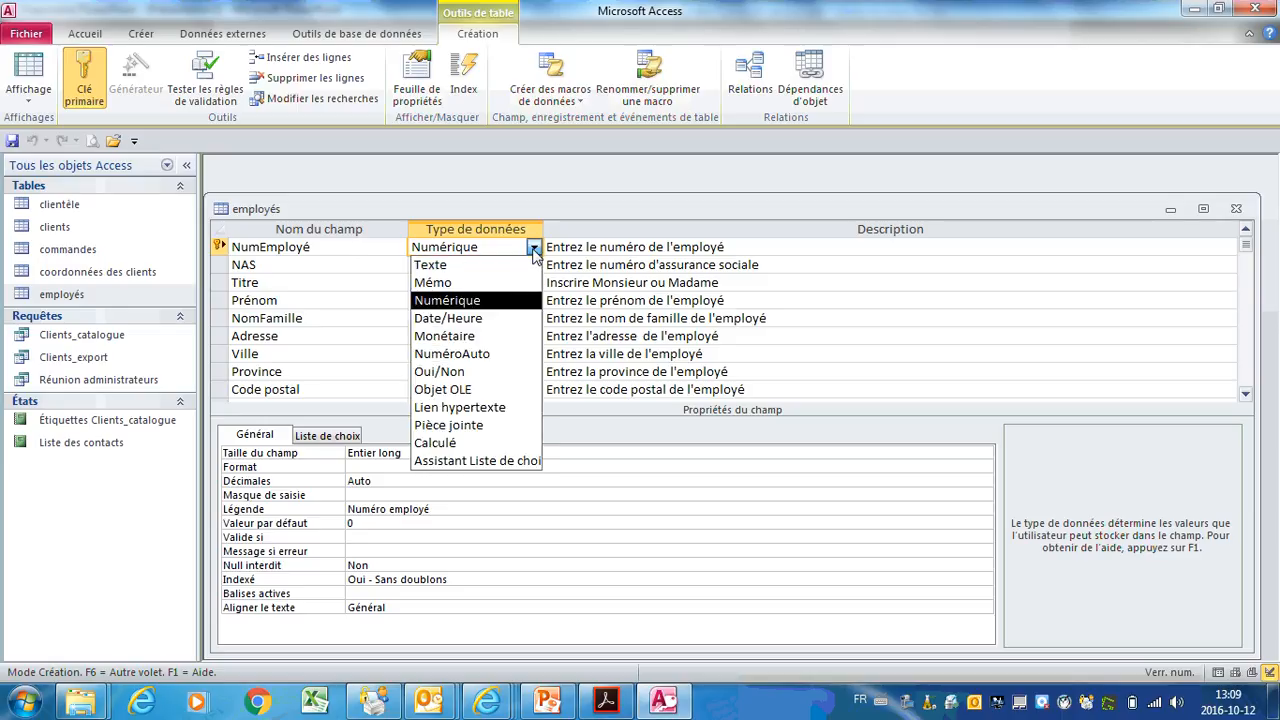
{"action": "left_click", "coordinate": [521, 265]}
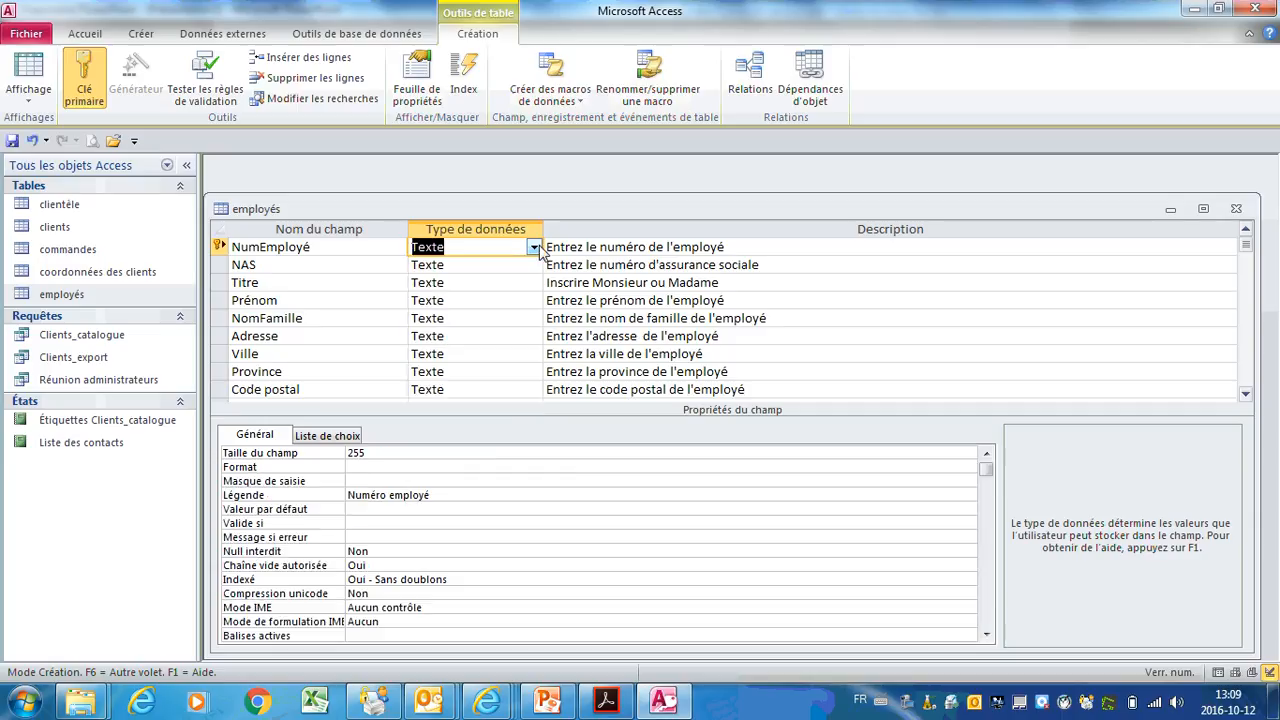
{"action": "left_click", "coordinate": [385, 455]}
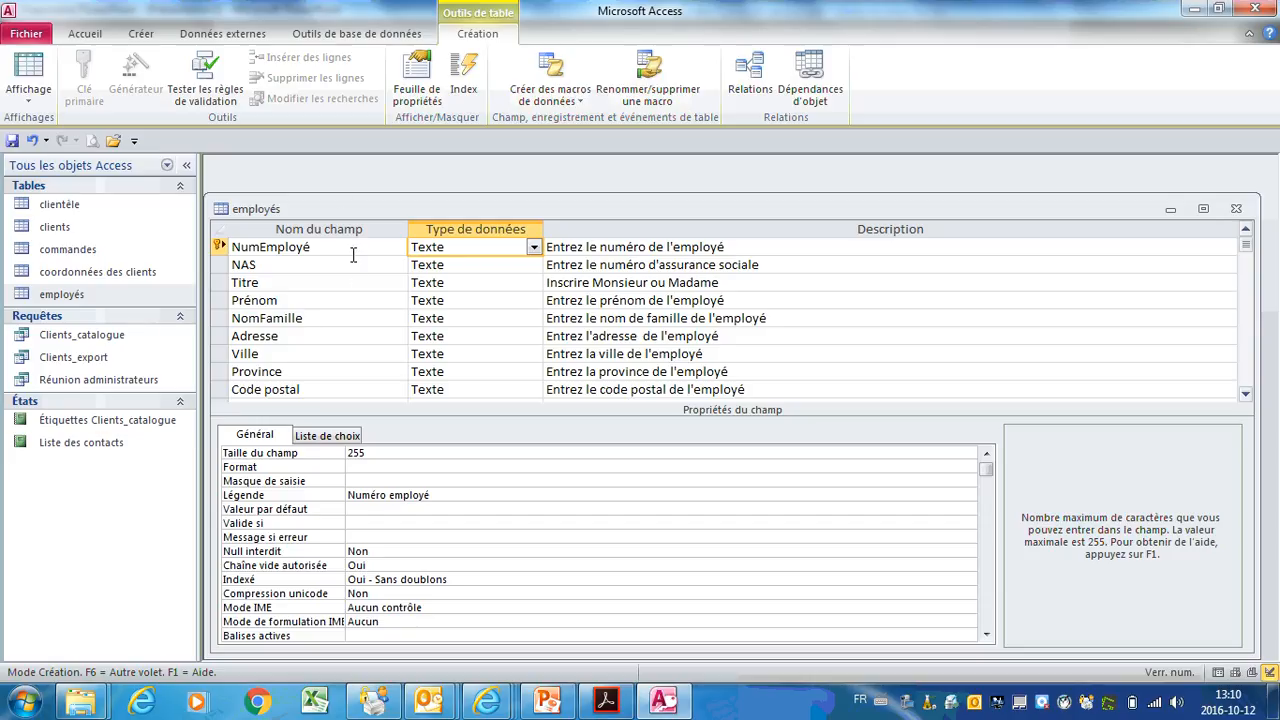
Step: Select the NAS field and its input mask property 000\ 000\ 000;0;
{"action": "left_click", "coordinate": [508, 266]}
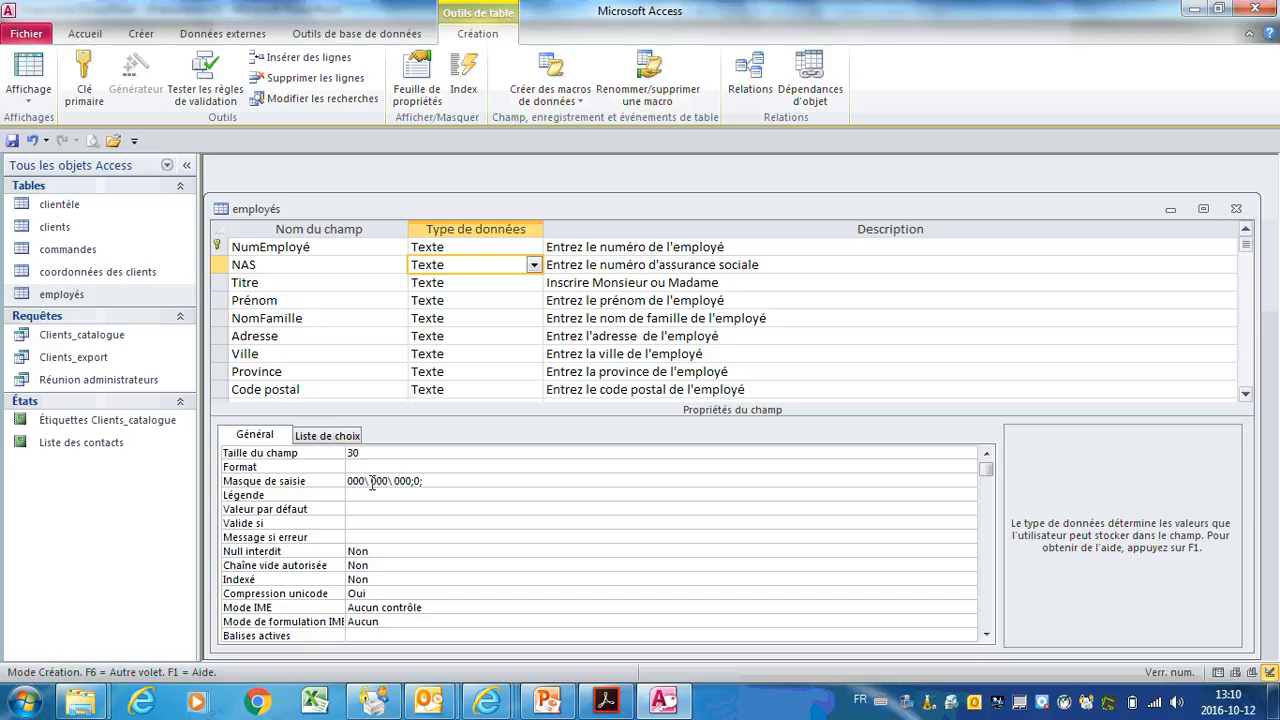
{"action": "left_click", "coordinate": [438, 482]}
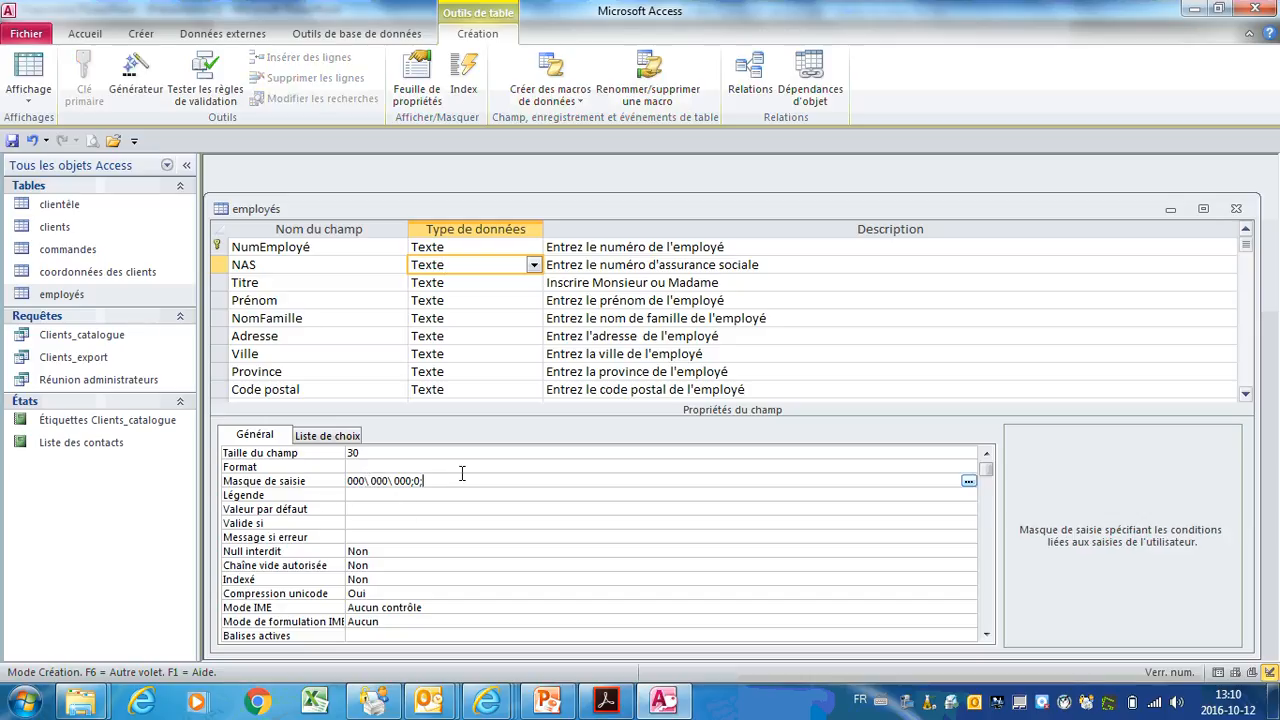
Step: Apply the wizard's Numéro d'assurance sociale mask to NAS, stored with the mask symbols
{"action": "left_click", "coordinate": [968, 482]}
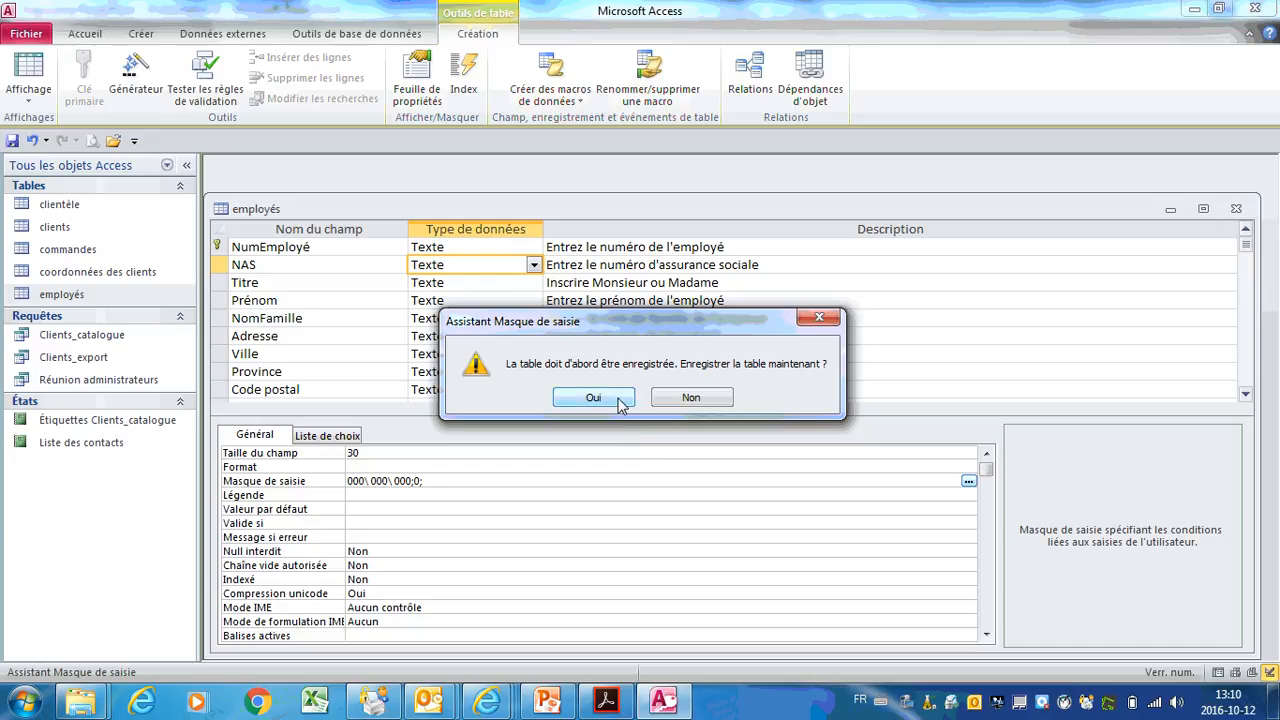
{"action": "left_click", "coordinate": [617, 400]}
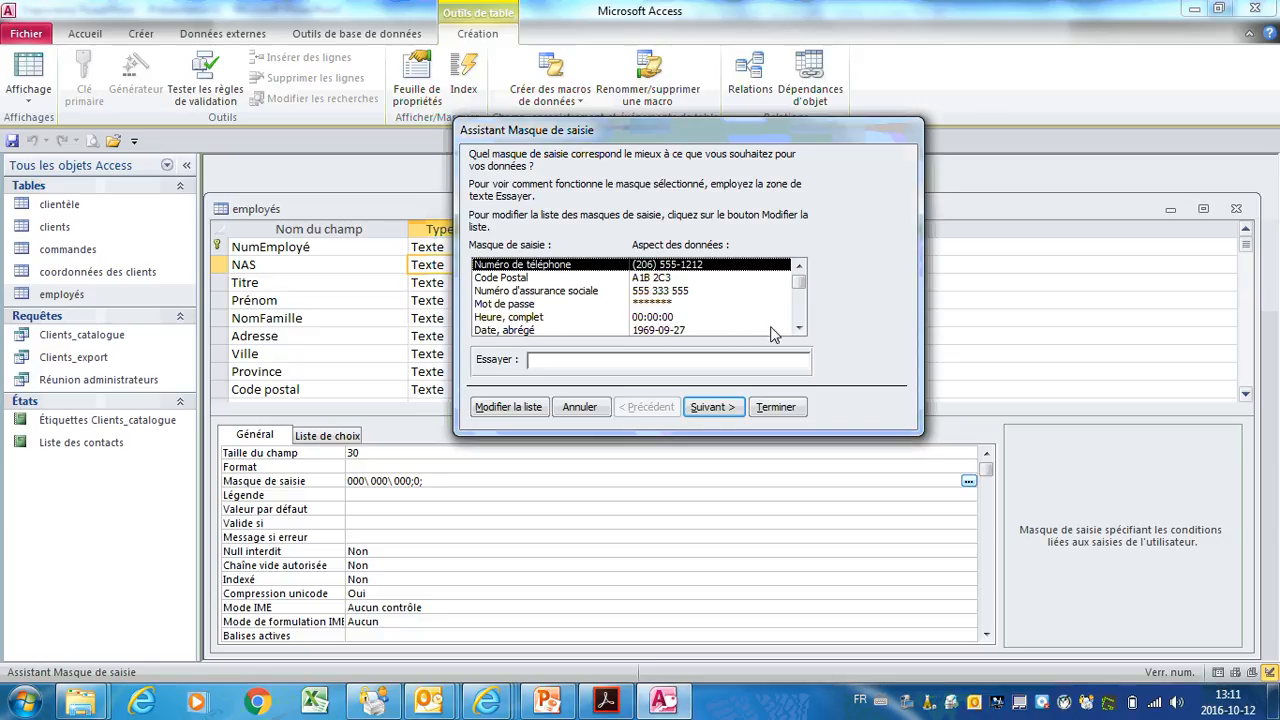
{"action": "left_click", "coordinate": [799, 328]}
{"action": "left_click", "coordinate": [799, 328]}
{"action": "left_click", "coordinate": [799, 328]}
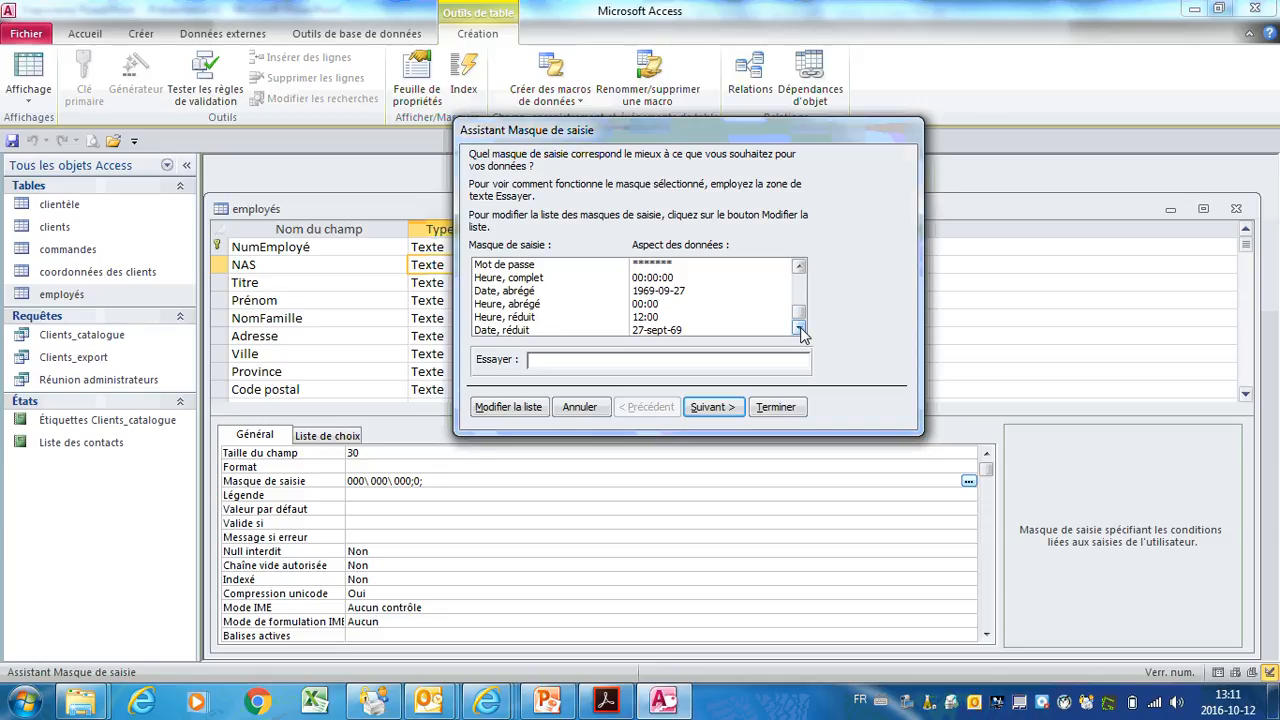
{"action": "scroll", "coordinate": [800, 318], "scroll_direction": "up", "scroll_amount": 1}
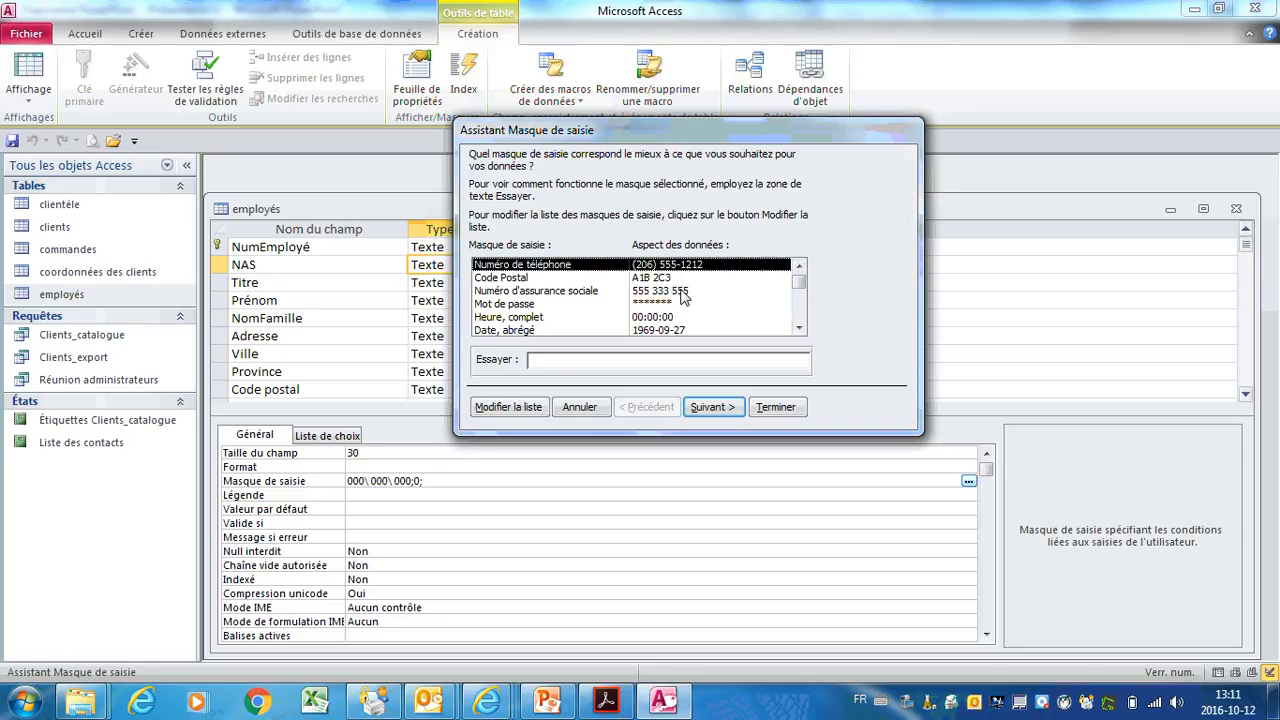
{"action": "left_click", "coordinate": [684, 292]}
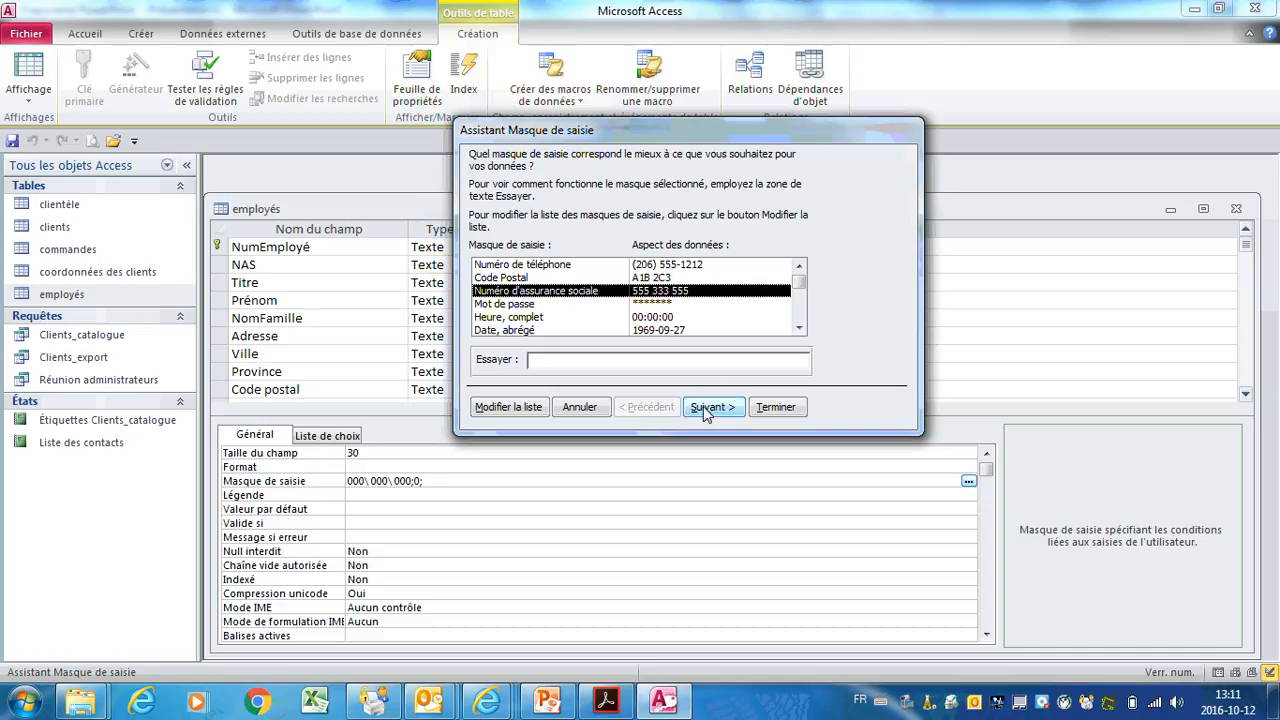
{"action": "left_click", "coordinate": [705, 407]}
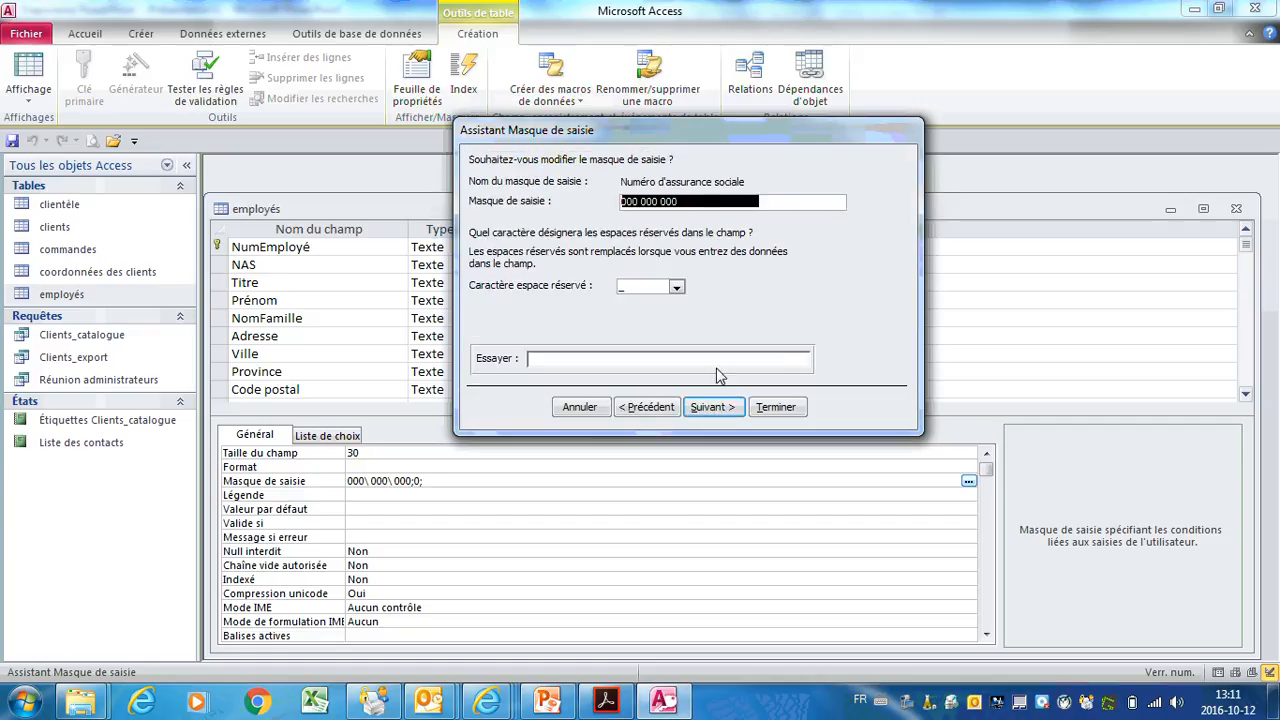
{"action": "left_click", "coordinate": [703, 407]}
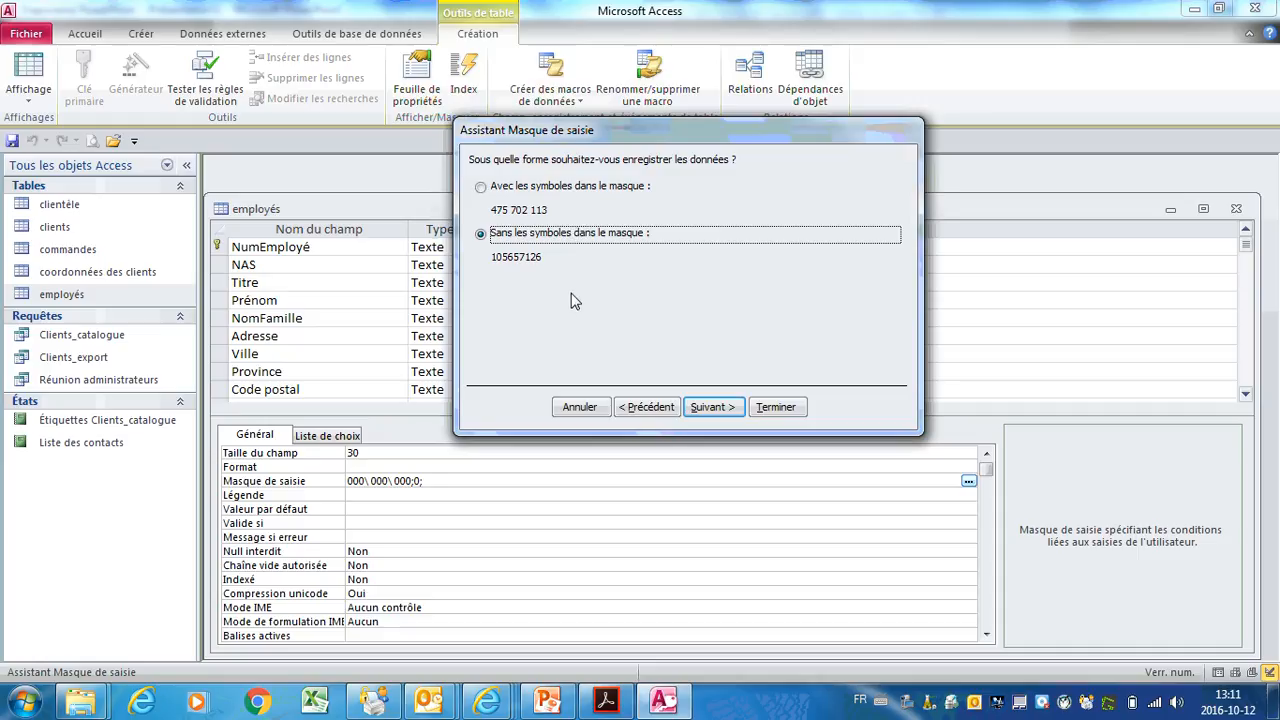
{"action": "left_click", "coordinate": [481, 188]}
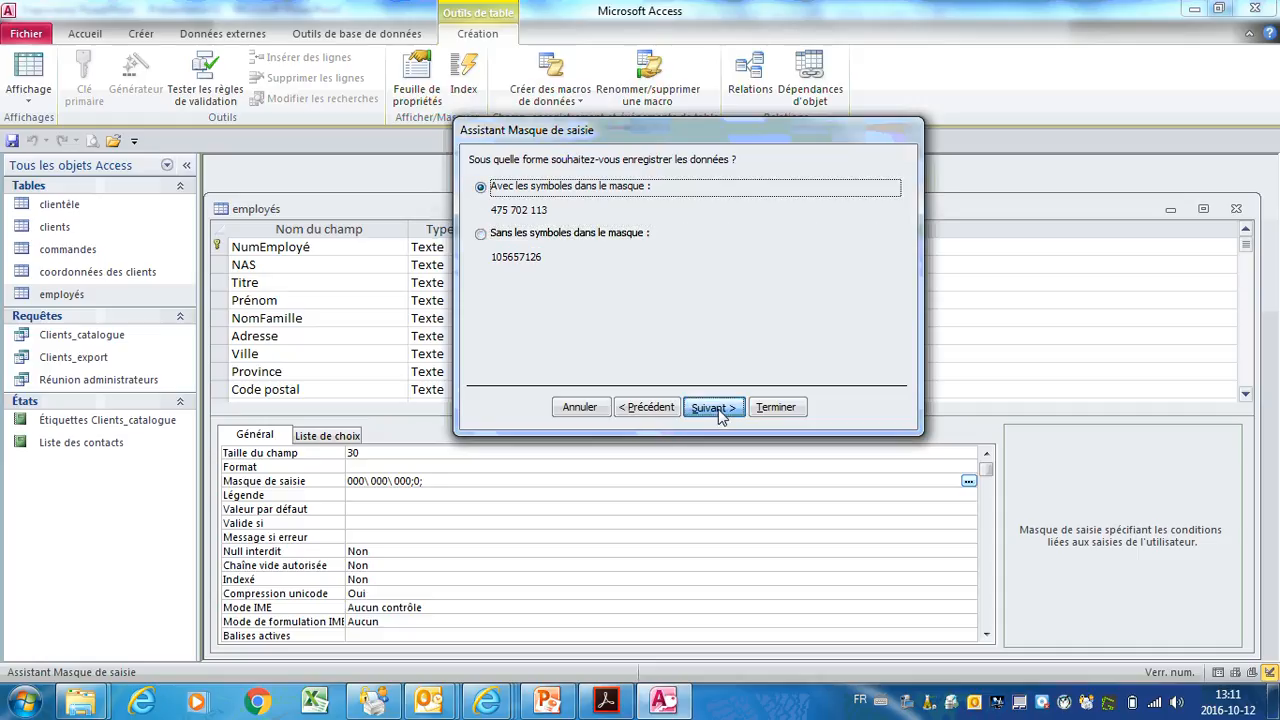
{"action": "left_click", "coordinate": [718, 408]}
{"action": "left_click", "coordinate": [776, 407]}
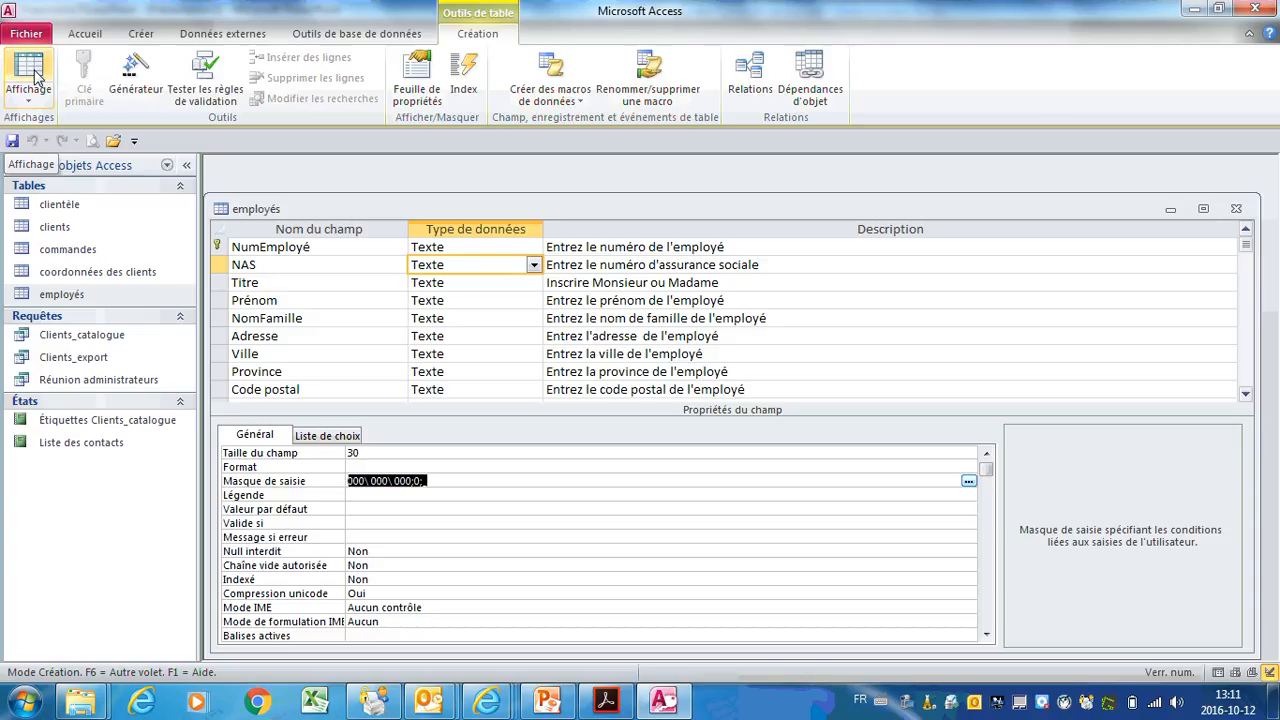
Step: Save the design, try the NAS mask in a new record, then return to Design view
{"action": "left_click", "coordinate": [35, 78]}
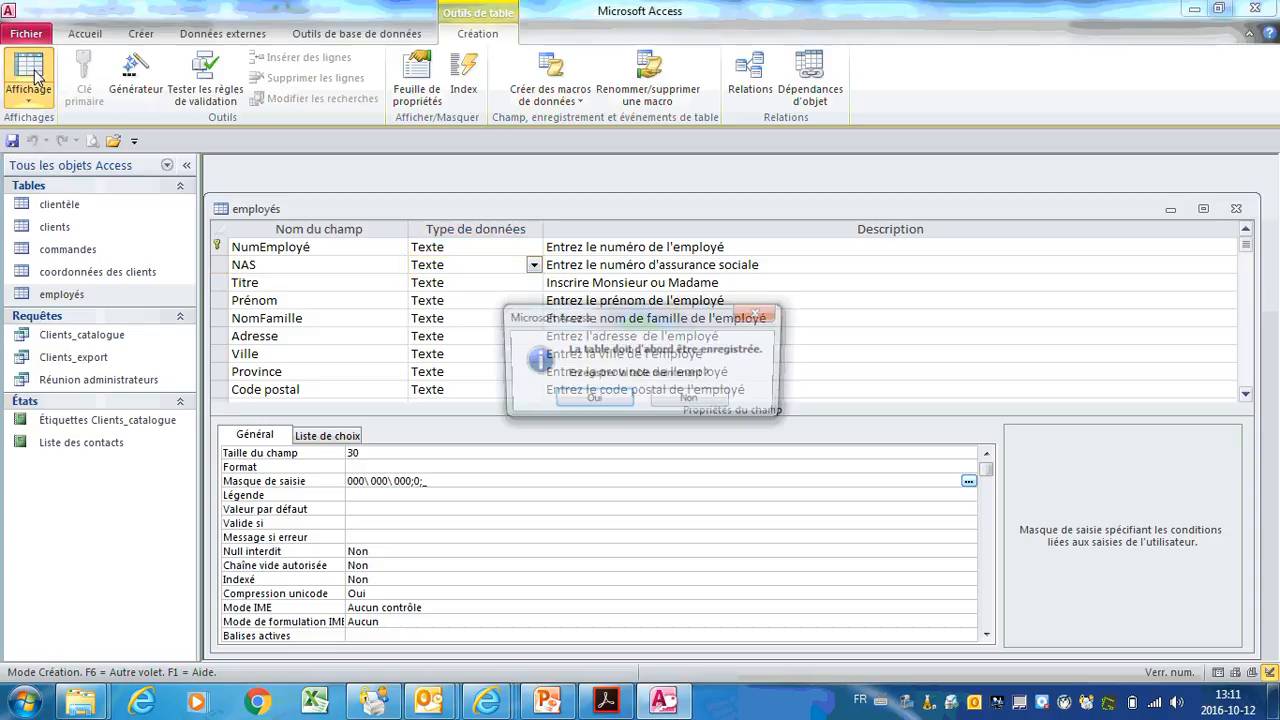
{"action": "left_click", "coordinate": [592, 400]}
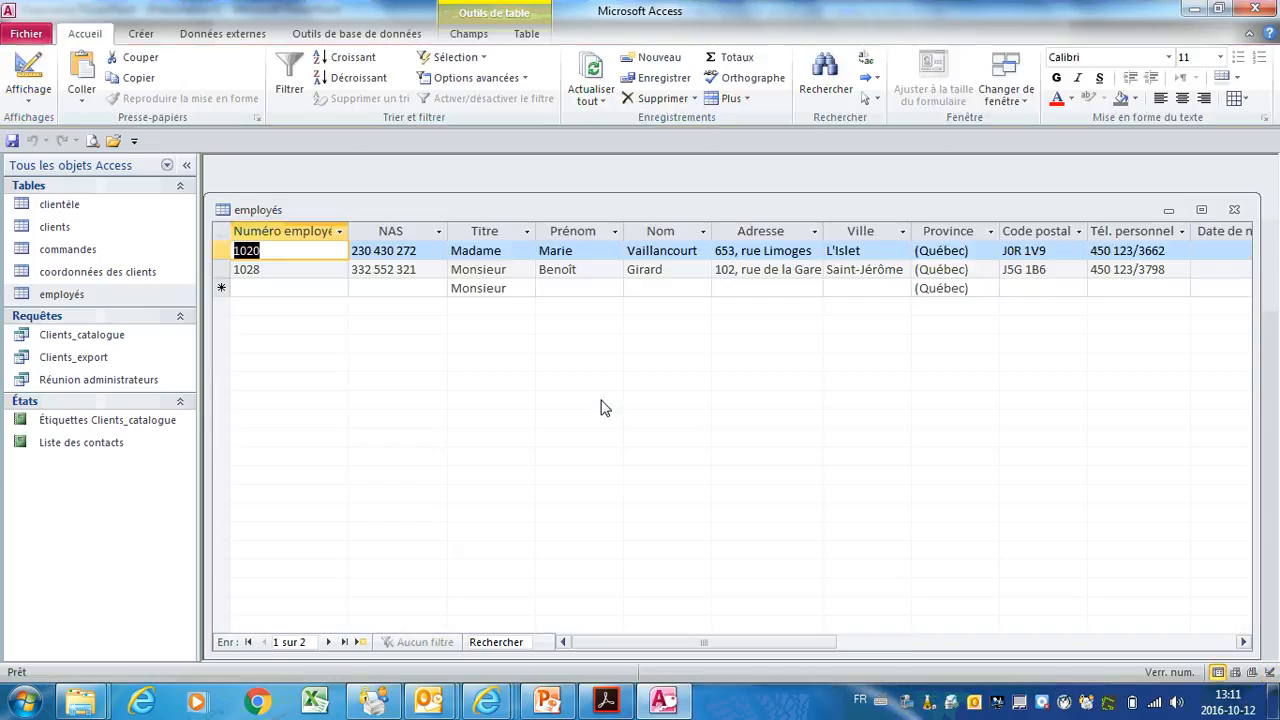
{"action": "left_click", "coordinate": [376, 288]}
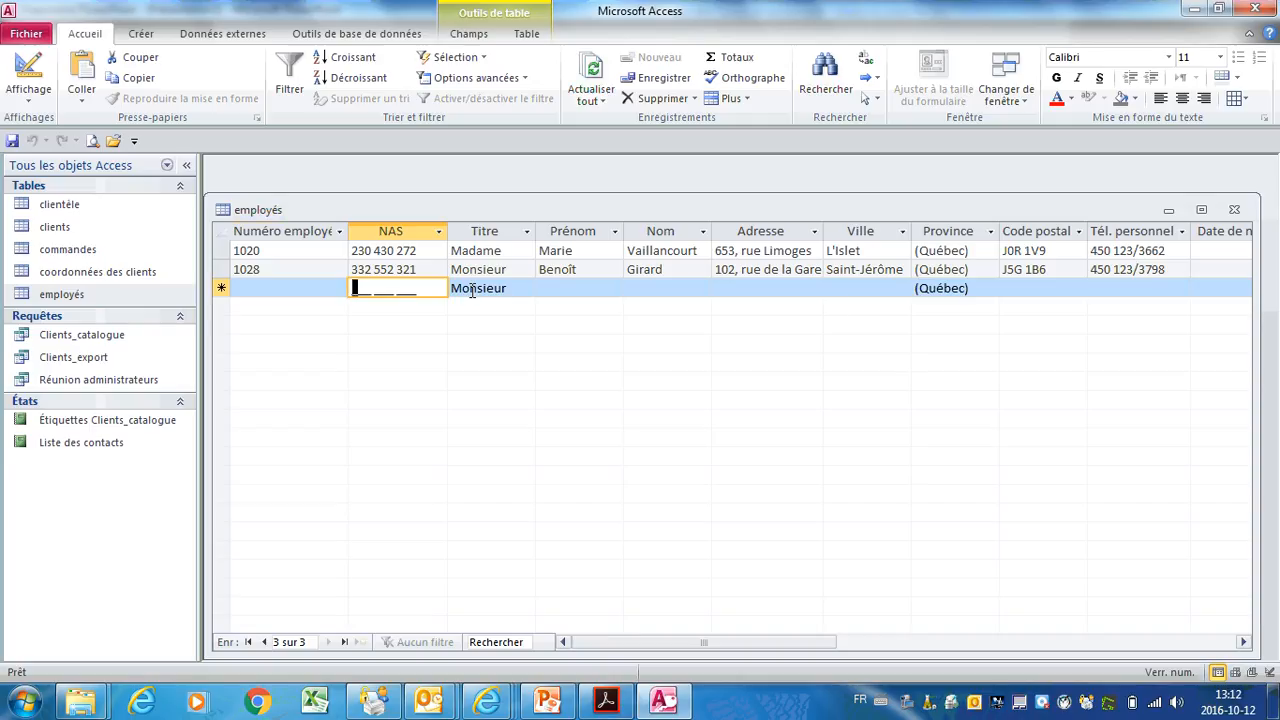
{"action": "left_click", "coordinate": [30, 70]}
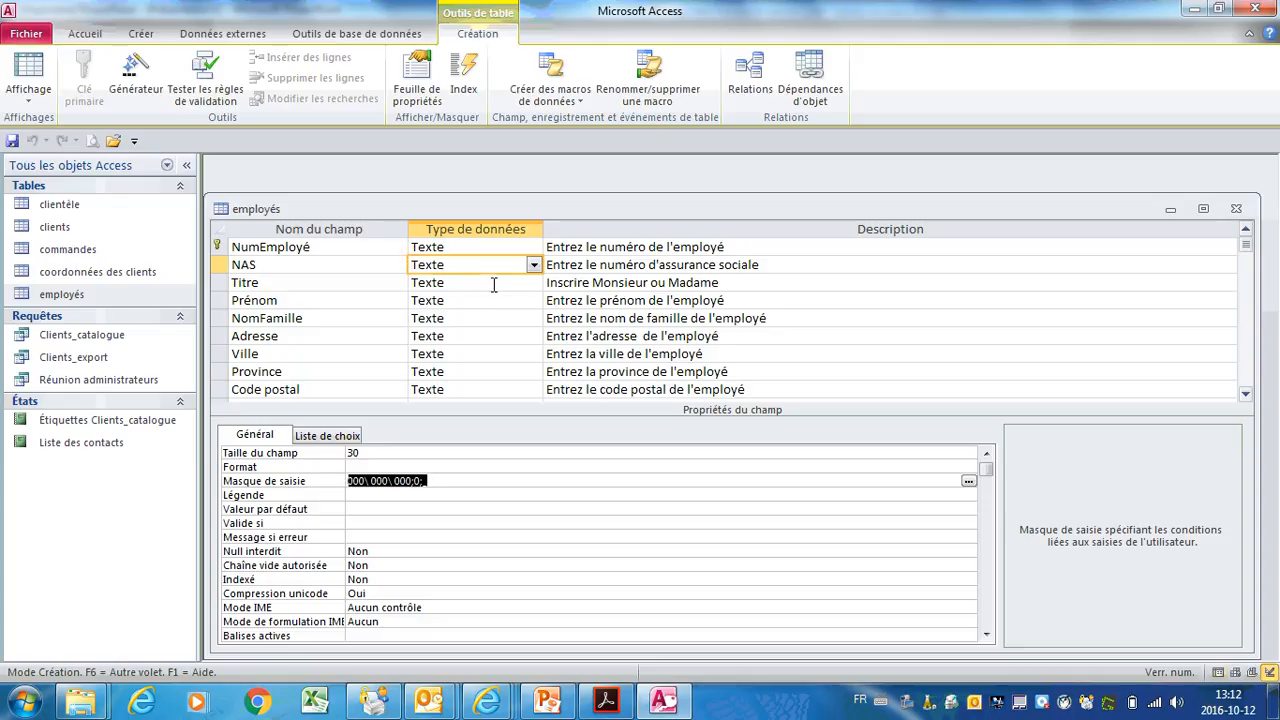
Step: Delete the Titre field's default value 'Monsieur'
{"action": "left_click", "coordinate": [494, 283]}
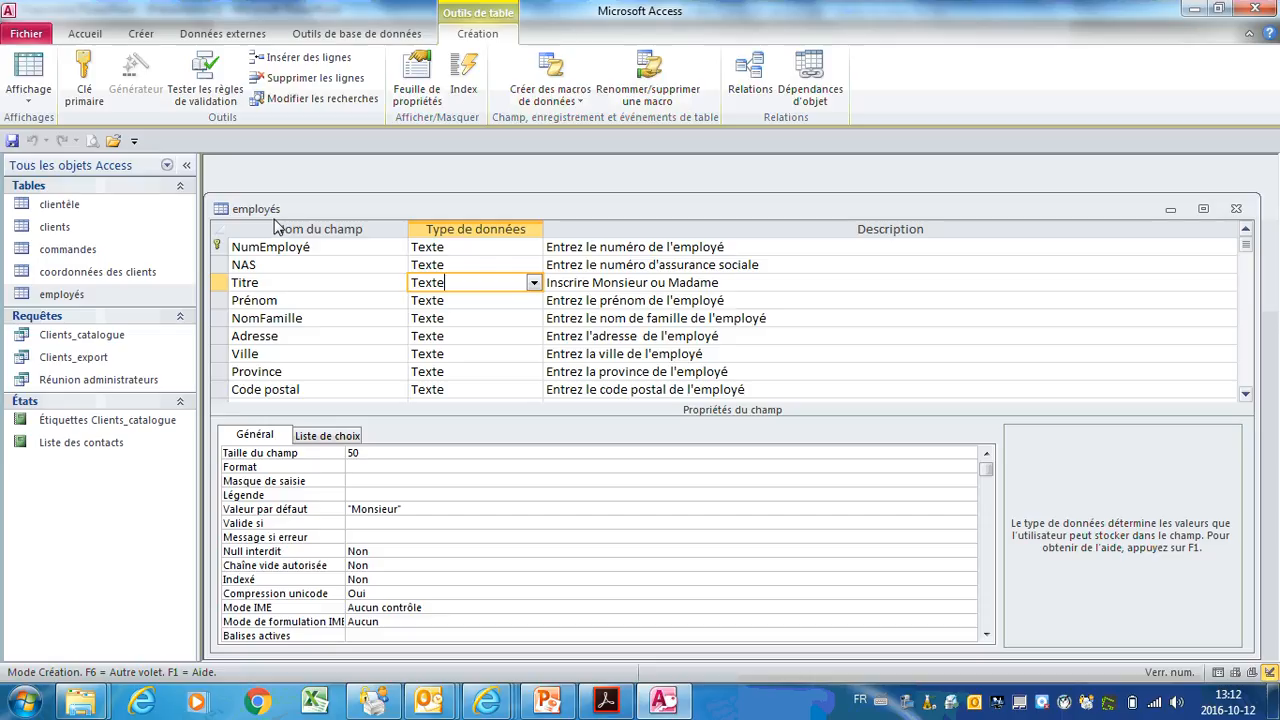
{"action": "left_click", "coordinate": [418, 509]}
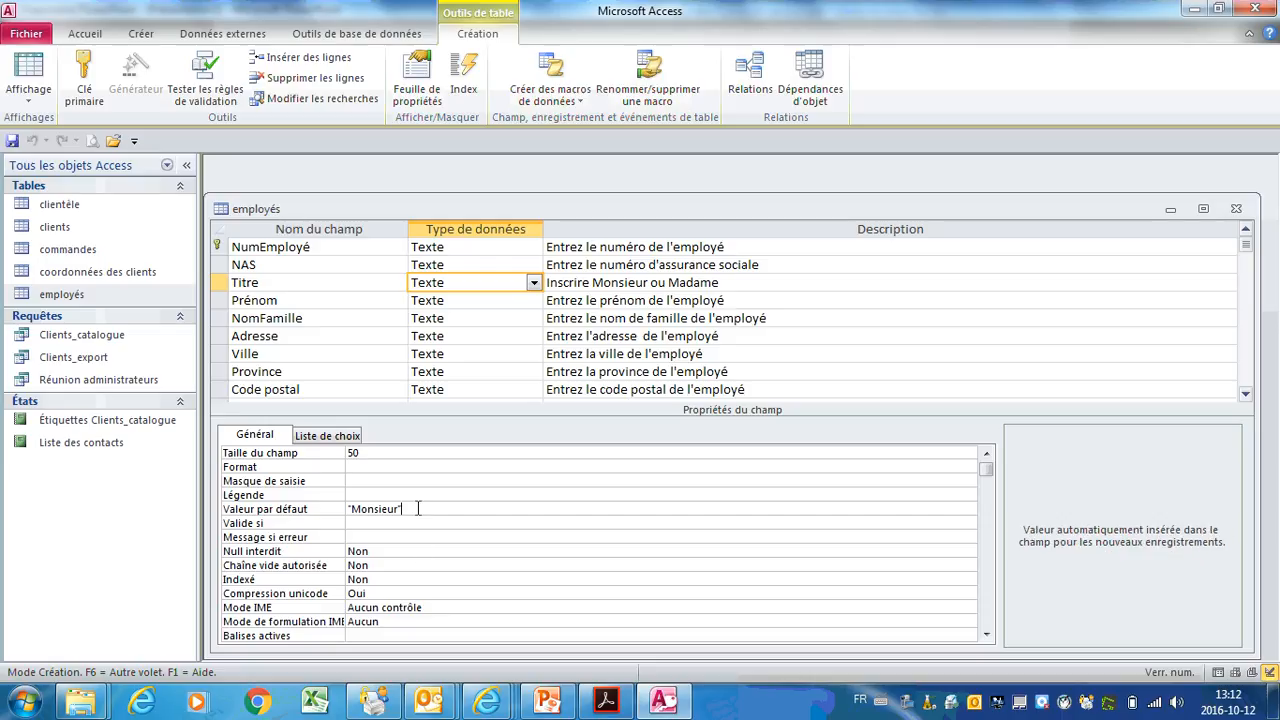
{"action": "left_click_drag", "start_coordinate": [418, 509], "coordinate": [345, 511]}
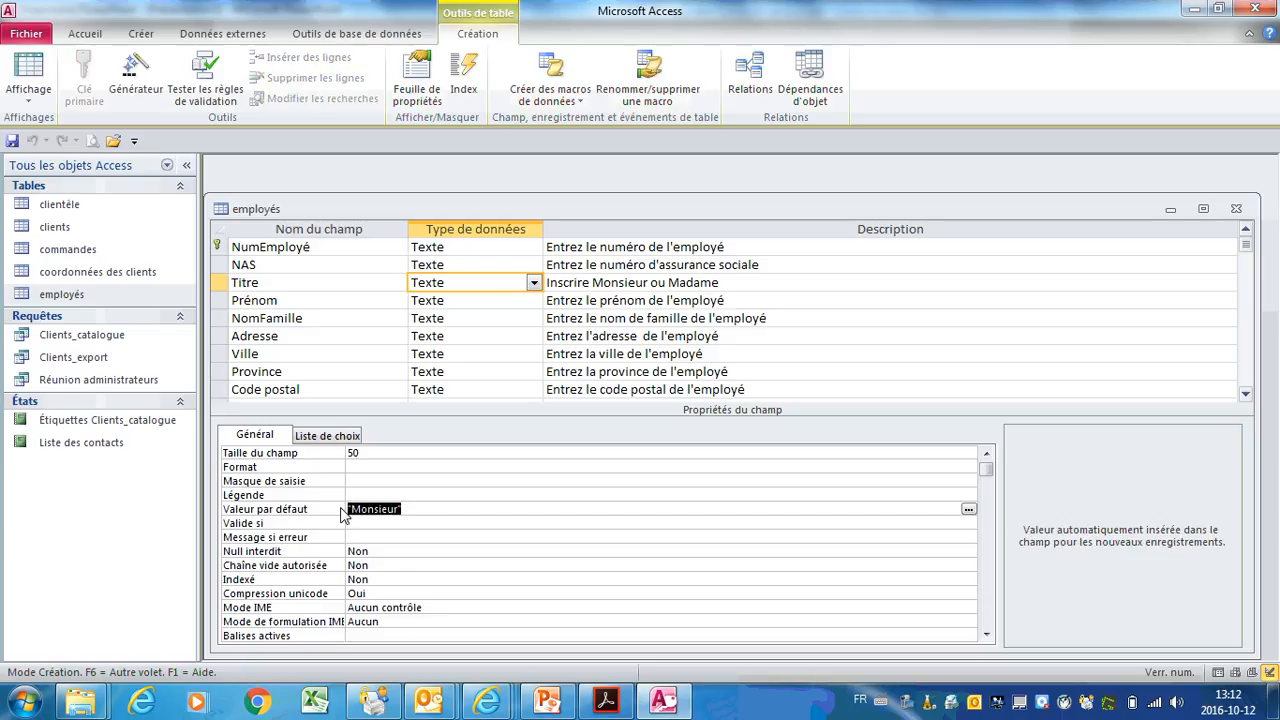
{"action": "key", "text": "Delete"}
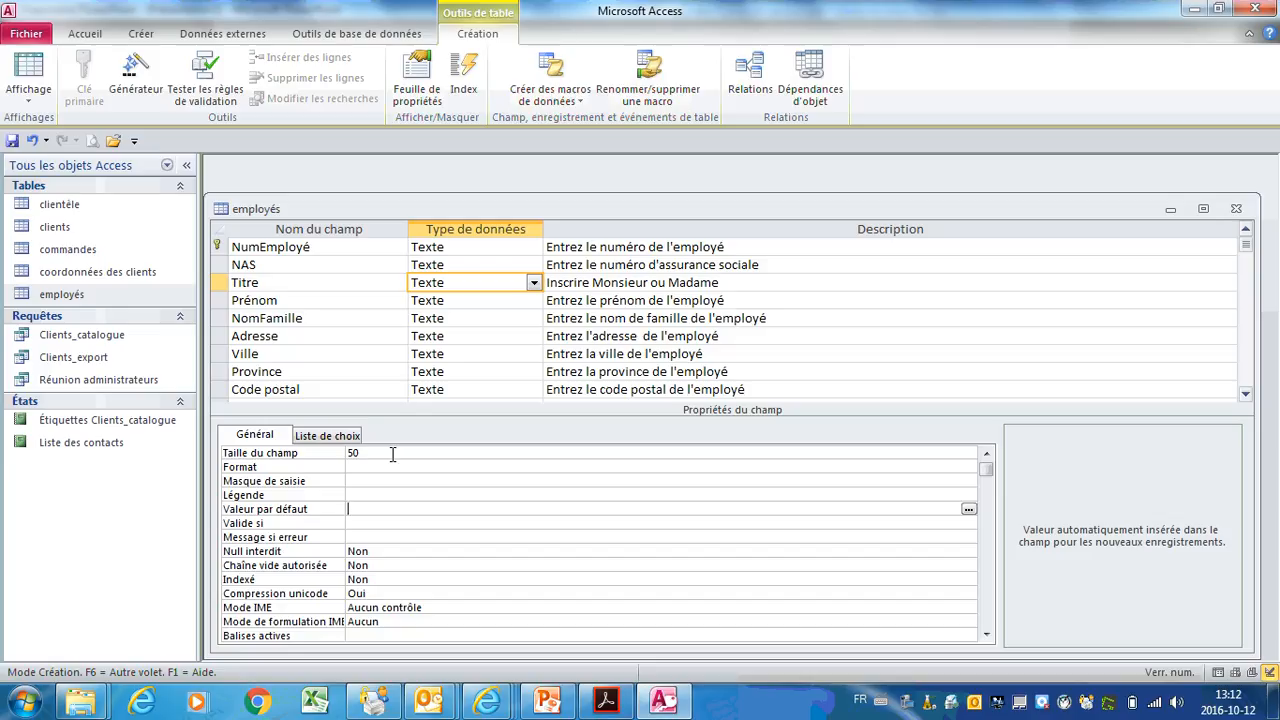
Step: Inspect the properties of Prénom, NomFamille, Adresse, Ville, Province and Code postal in turn
{"action": "left_click", "coordinate": [517, 302]}
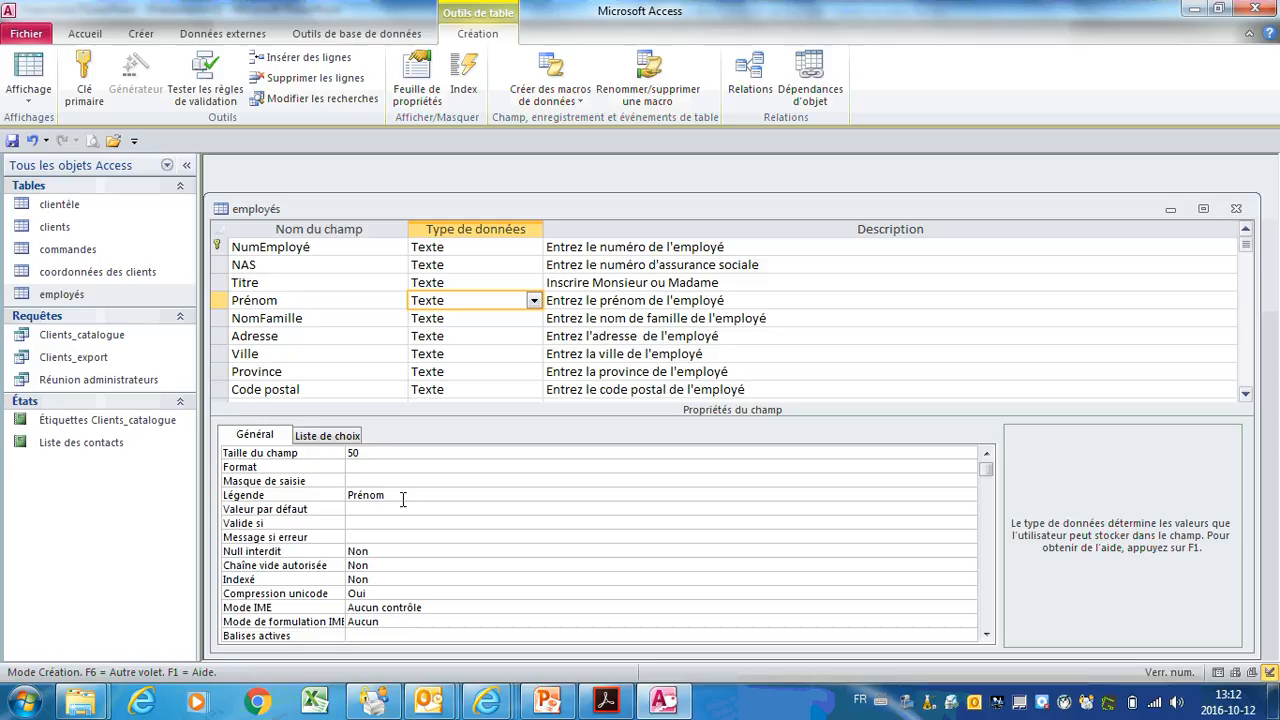
{"action": "left_click", "coordinate": [511, 319]}
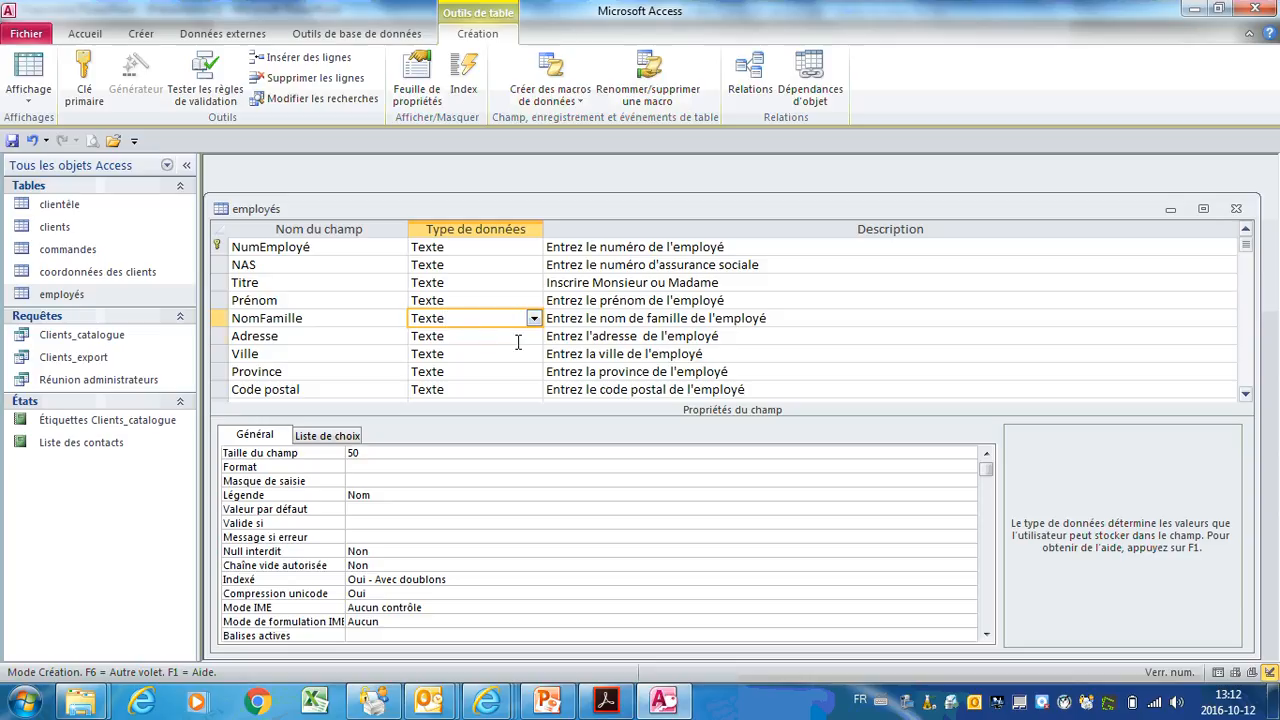
{"action": "left_click", "coordinate": [518, 340]}
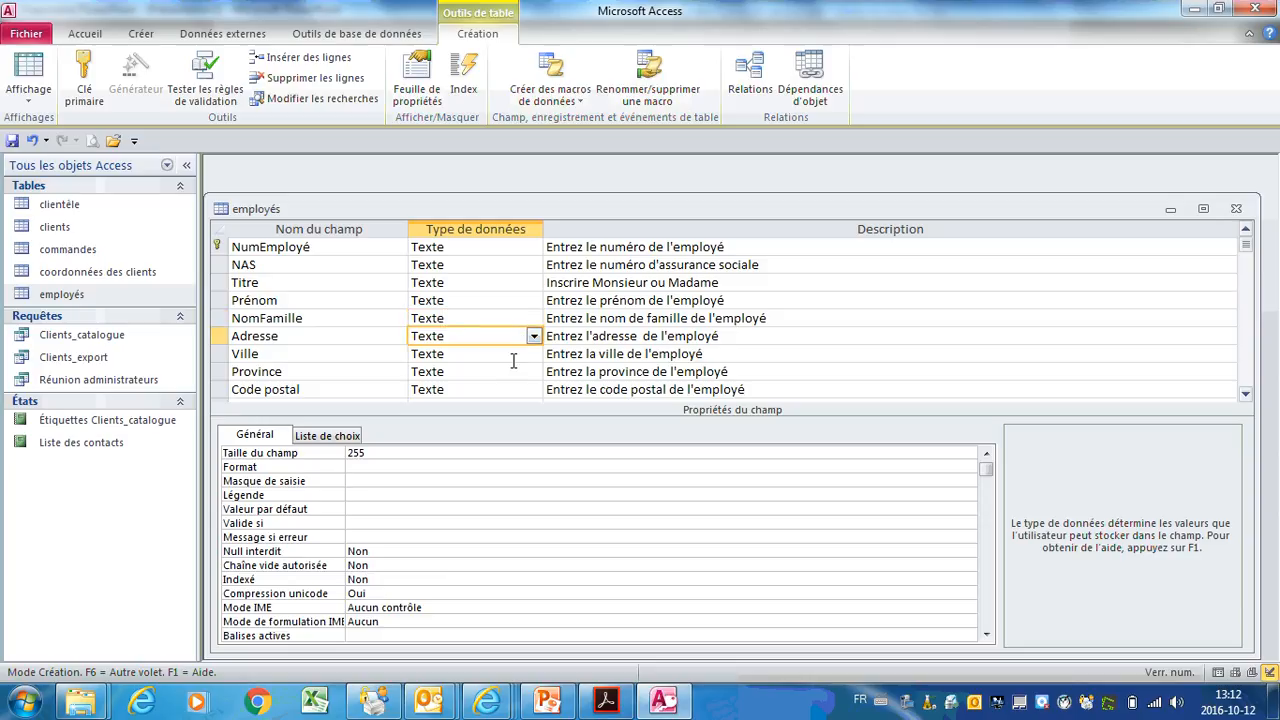
{"action": "left_click", "coordinate": [514, 360]}
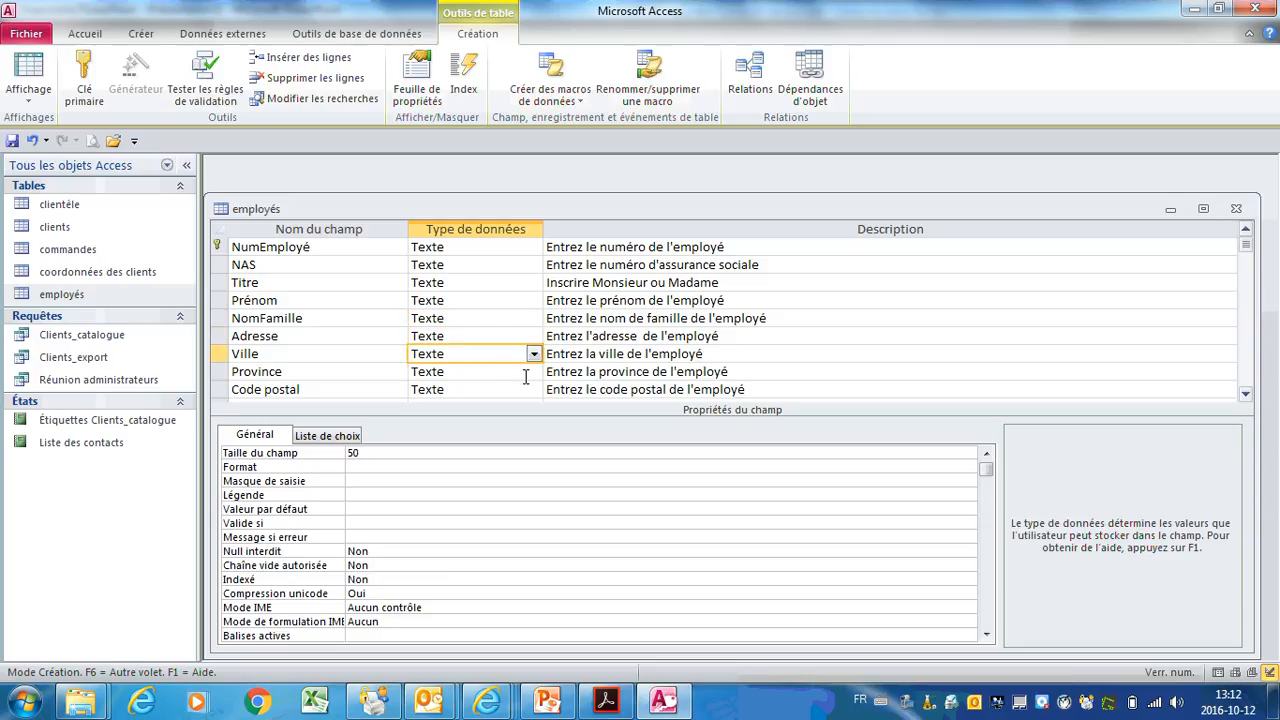
{"action": "left_click", "coordinate": [520, 371]}
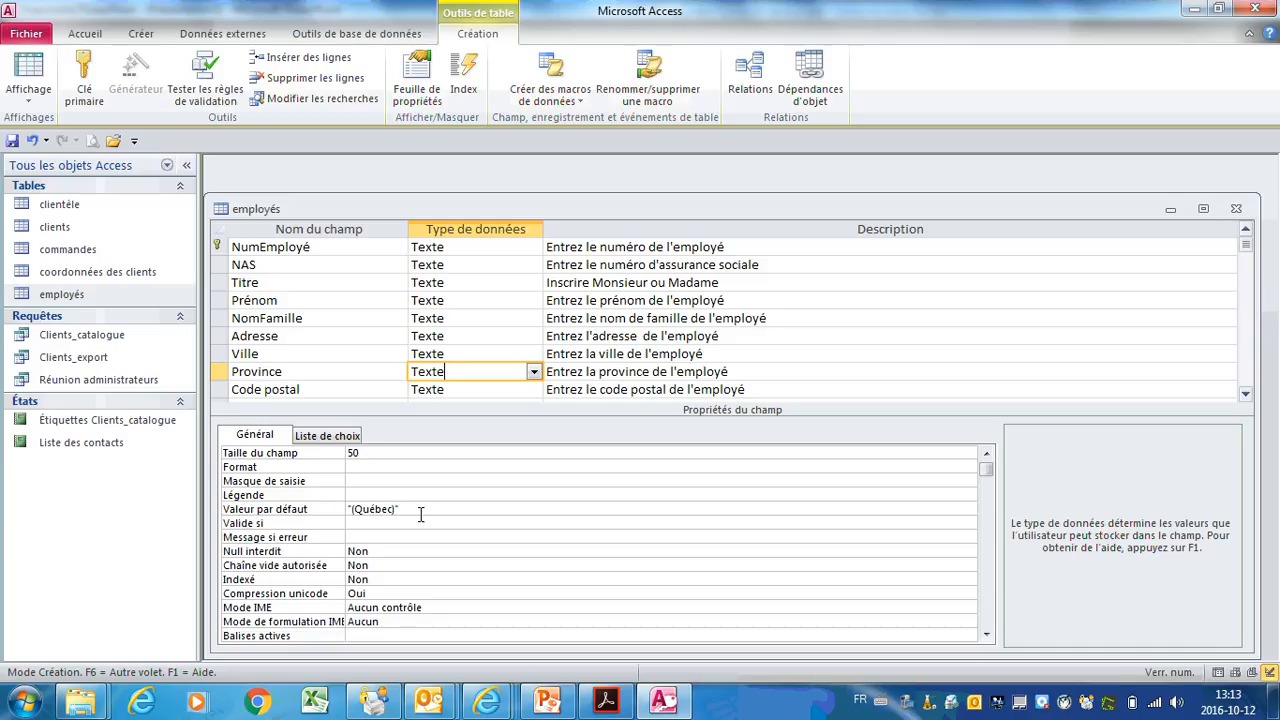
{"action": "left_click", "coordinate": [499, 392]}
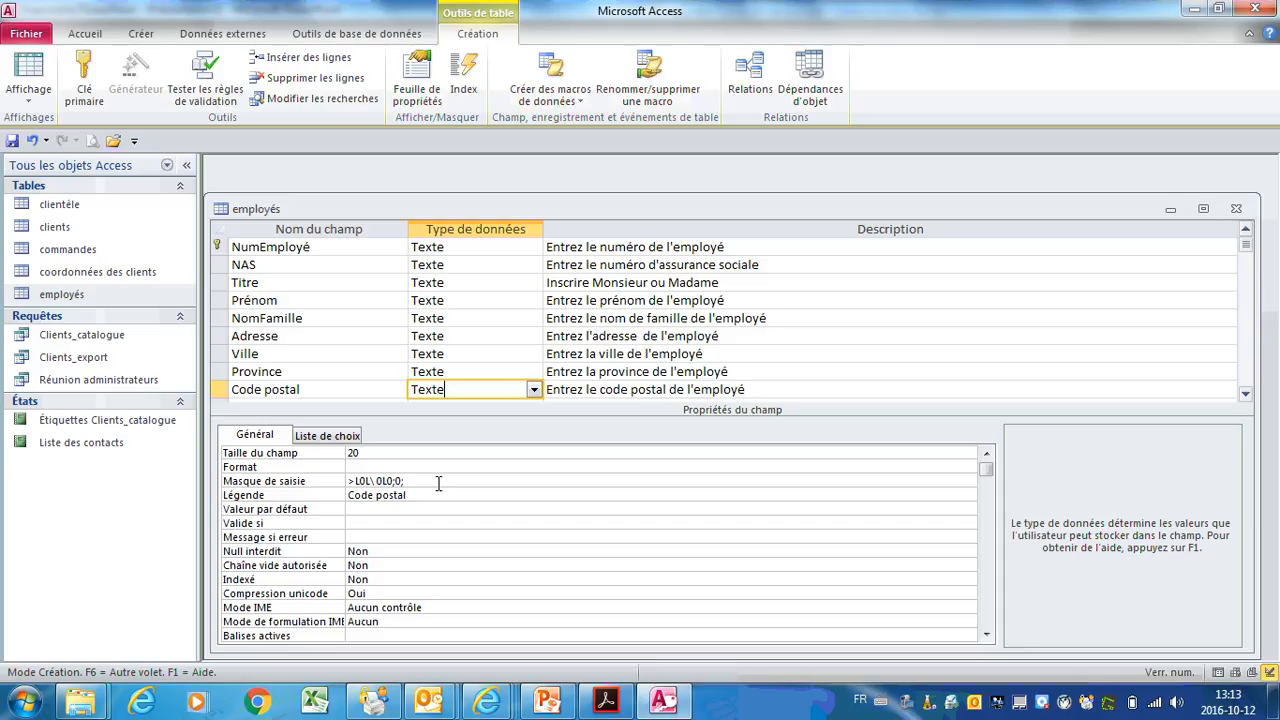
Step: Apply the Code Postal mask >L0L 0L0 to Code postal, stored with its symbols
{"action": "left_click", "coordinate": [438, 482]}
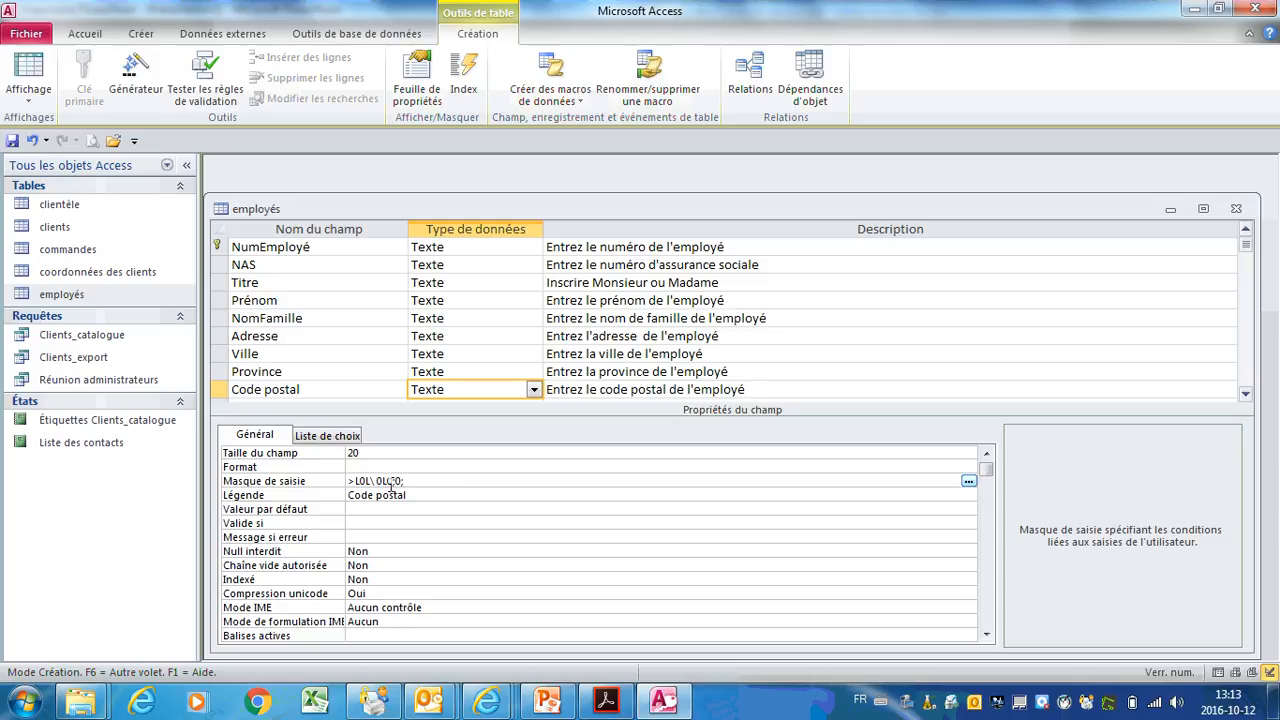
{"action": "left_click", "coordinate": [968, 481]}
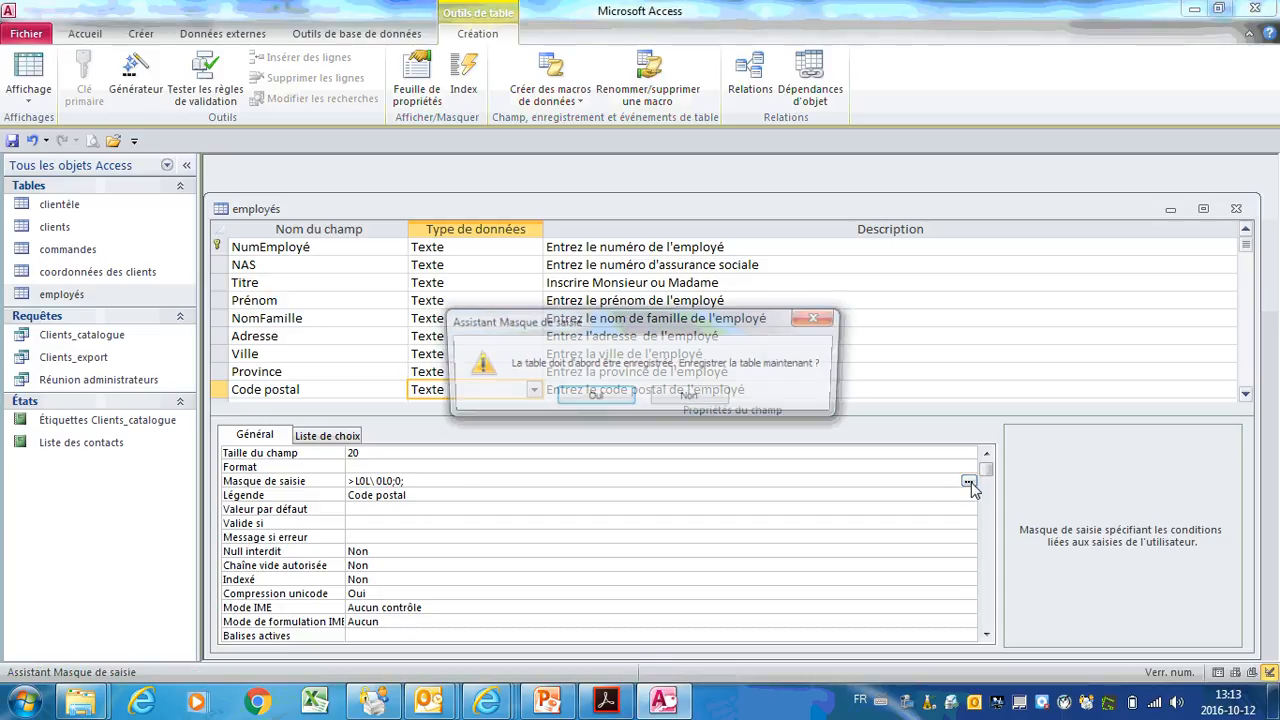
{"action": "left_click", "coordinate": [625, 400]}
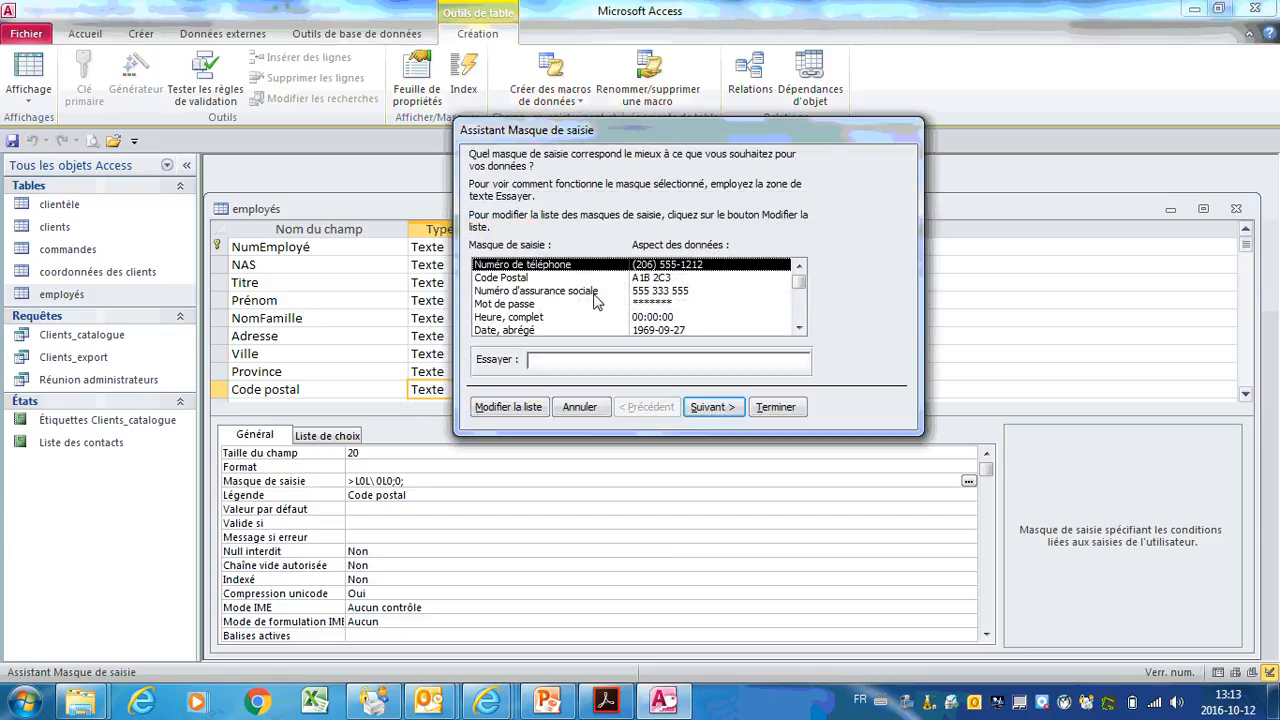
{"action": "left_click", "coordinate": [655, 278]}
{"action": "left_click", "coordinate": [727, 410]}
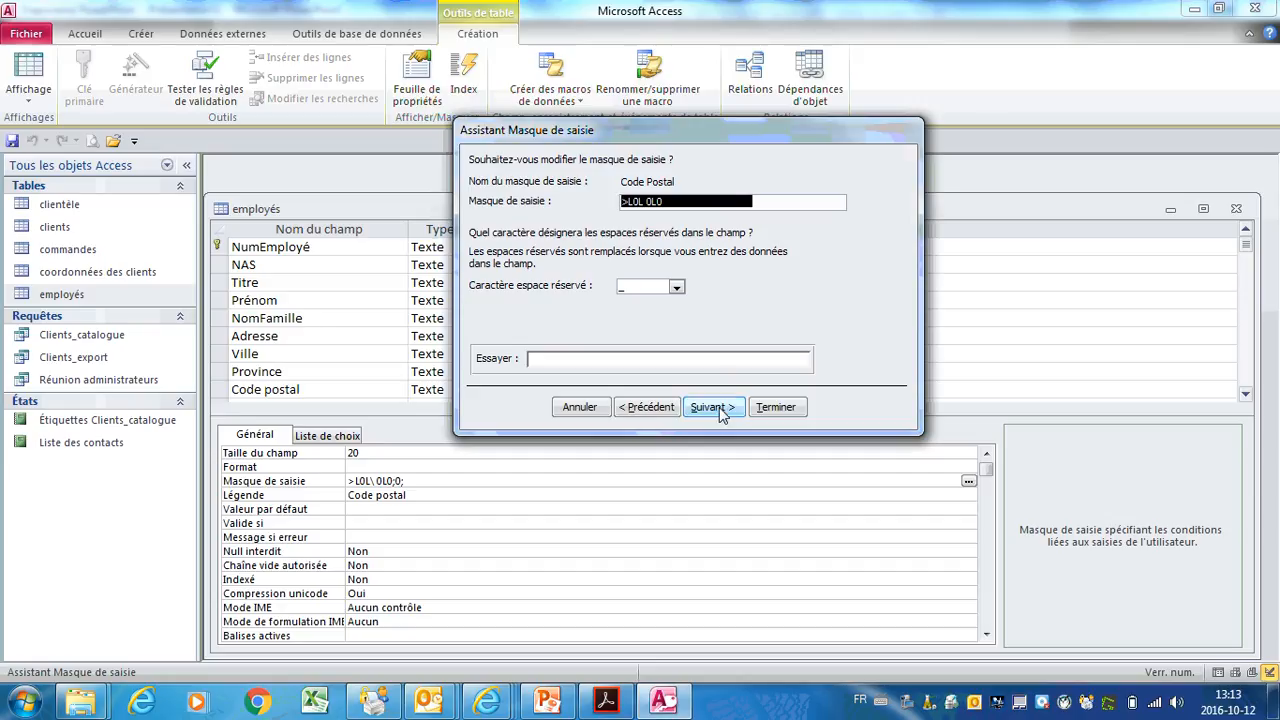
{"action": "left_click", "coordinate": [720, 412]}
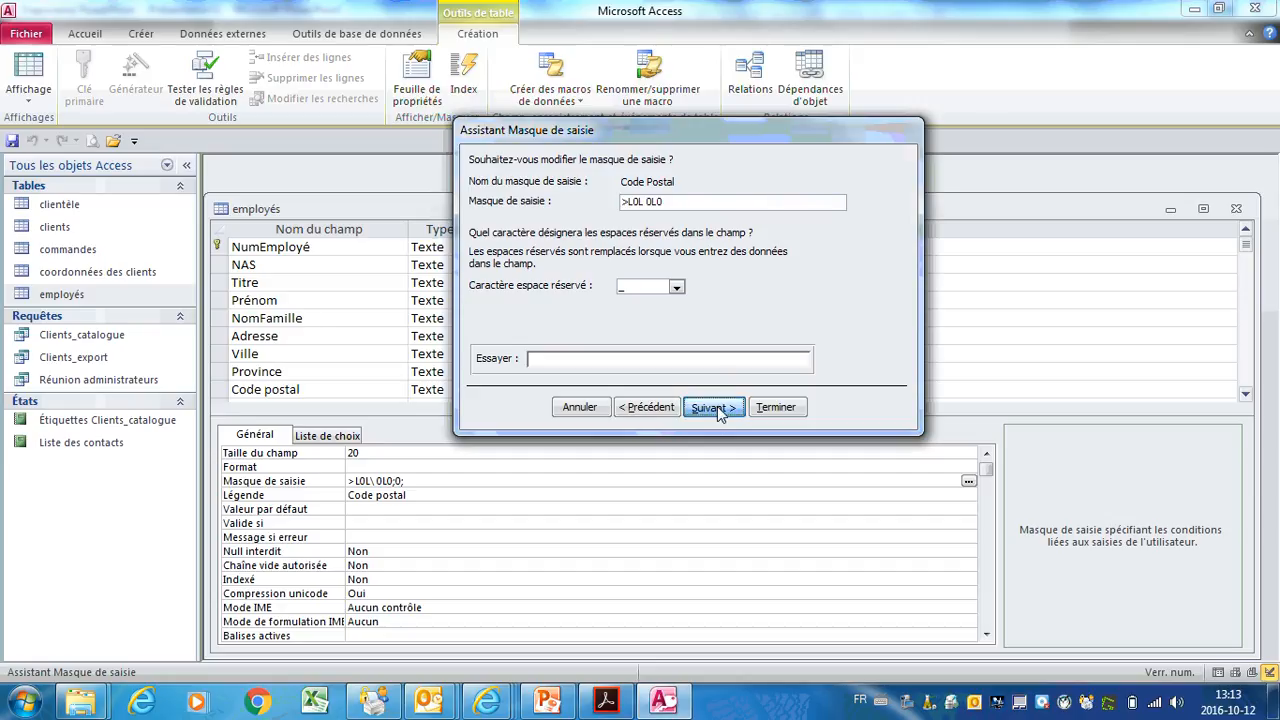
{"action": "left_click", "coordinate": [481, 188]}
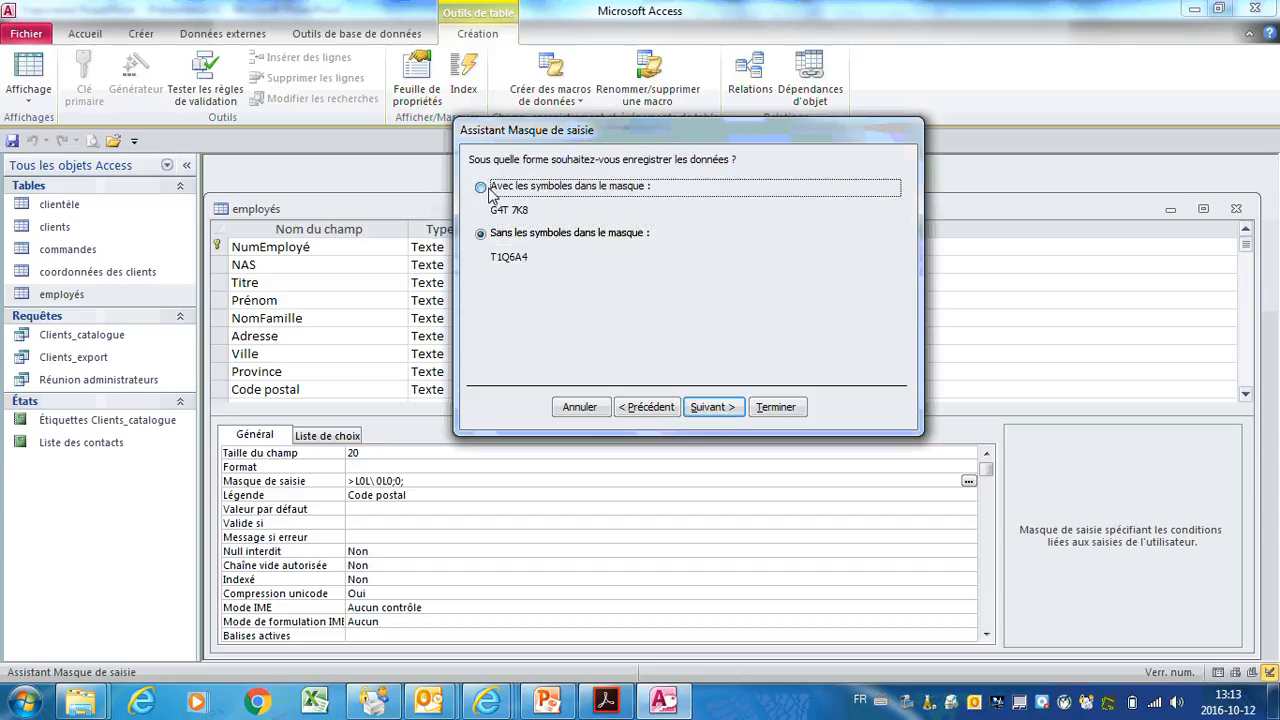
{"action": "left_click", "coordinate": [728, 408]}
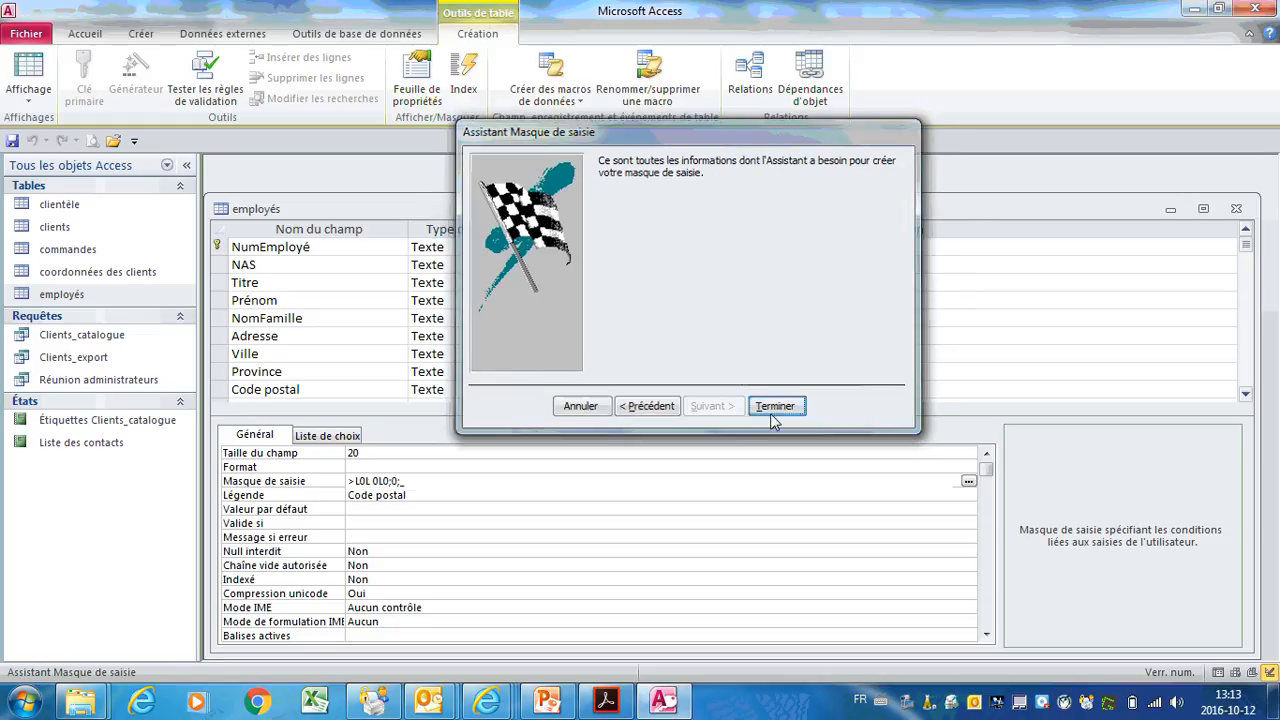
{"action": "left_click", "coordinate": [774, 406]}
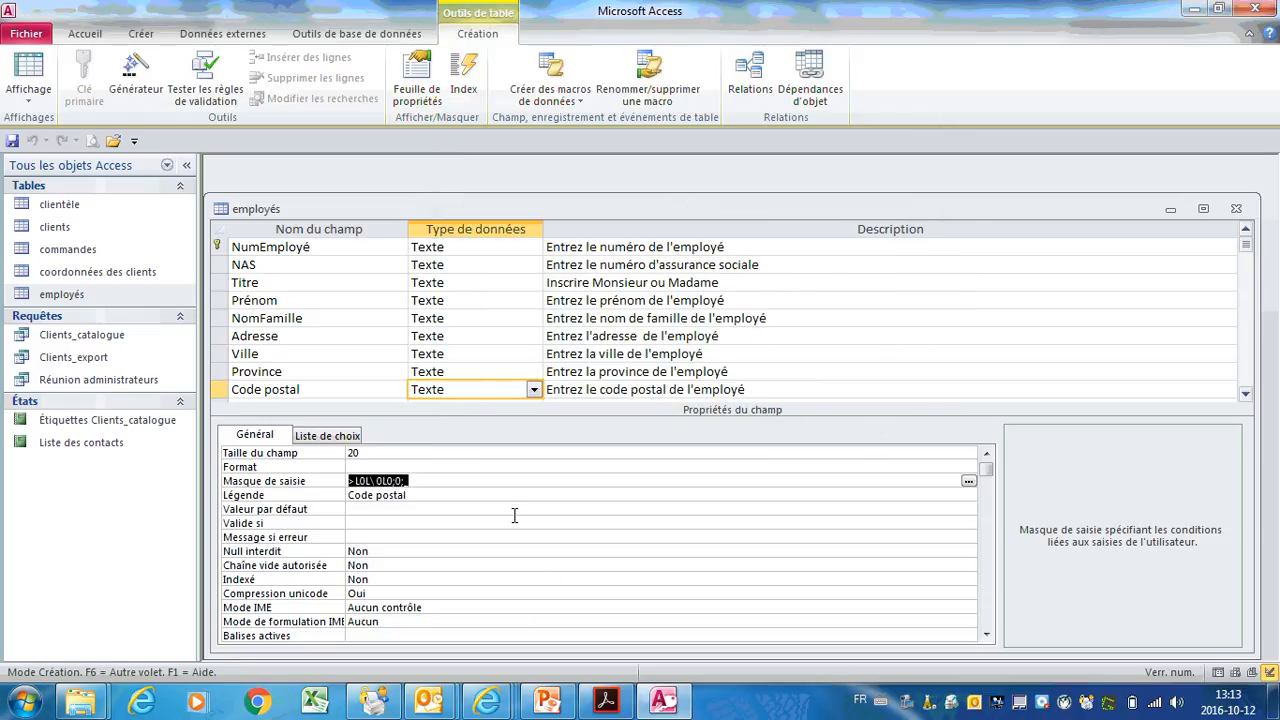
{"action": "left_click", "coordinate": [1246, 398]}
{"action": "left_click", "coordinate": [1246, 398]}
{"action": "left_click", "coordinate": [1246, 398]}
{"action": "left_click", "coordinate": [1246, 398]}
{"action": "left_click", "coordinate": [1246, 398]}
{"action": "left_click", "coordinate": [1246, 398]}
{"action": "left_click", "coordinate": [1246, 398]}
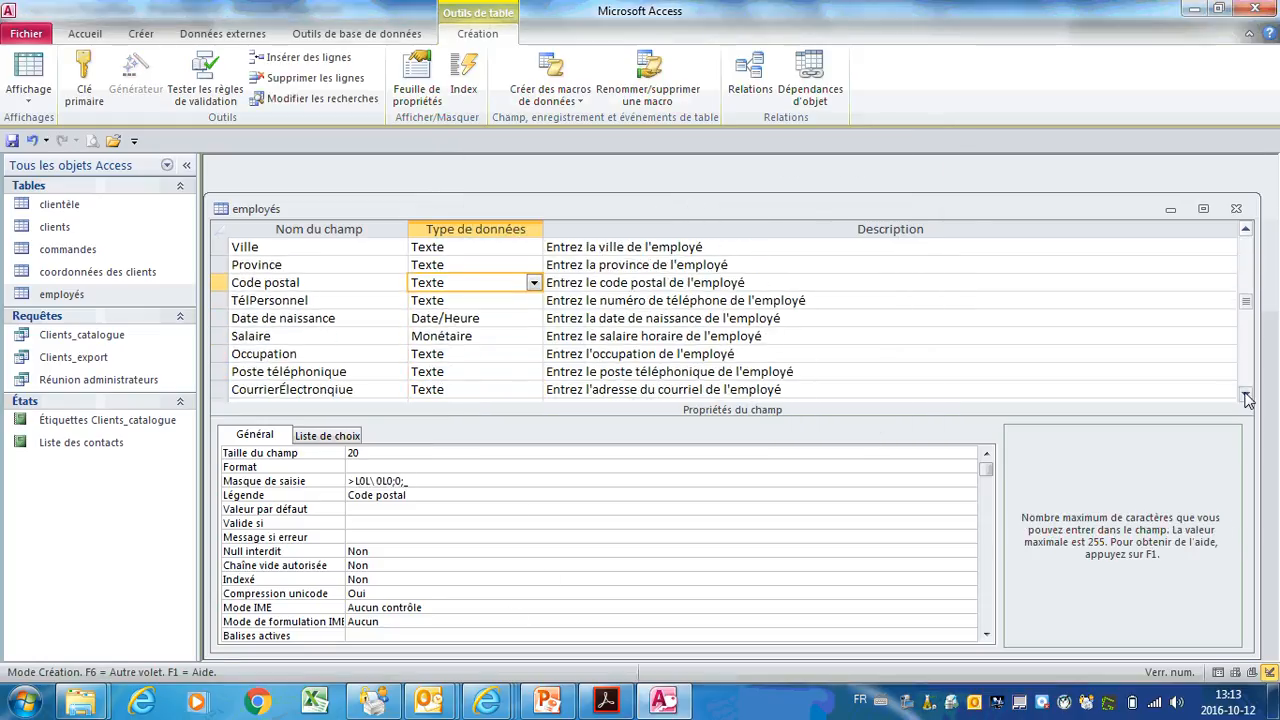
{"action": "left_click", "coordinate": [474, 300]}
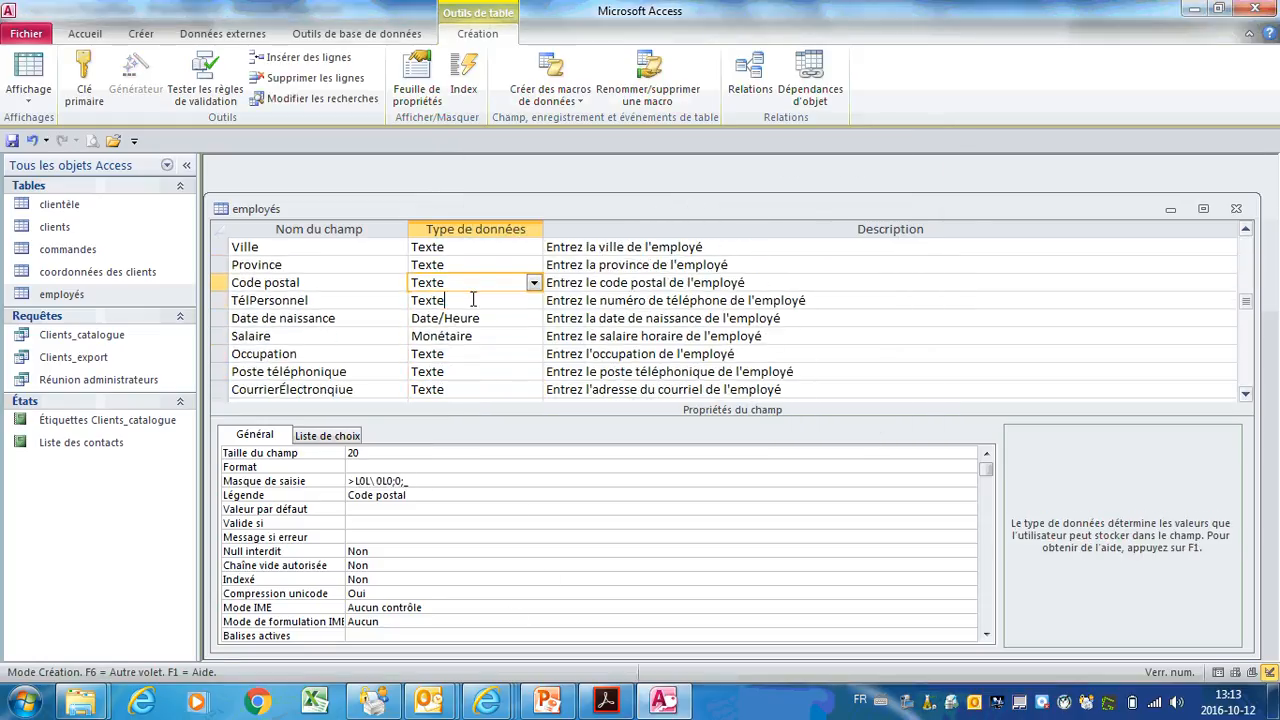
{"action": "left_click", "coordinate": [440, 481]}
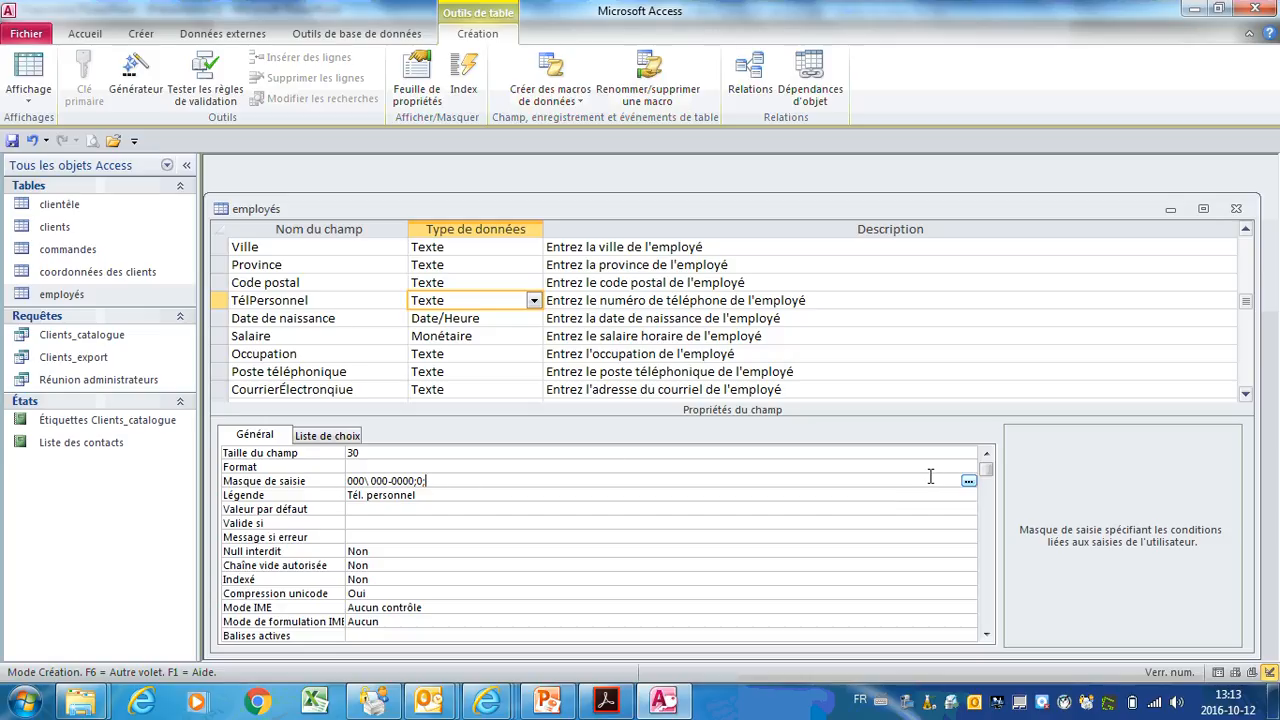
{"action": "left_click", "coordinate": [971, 483]}
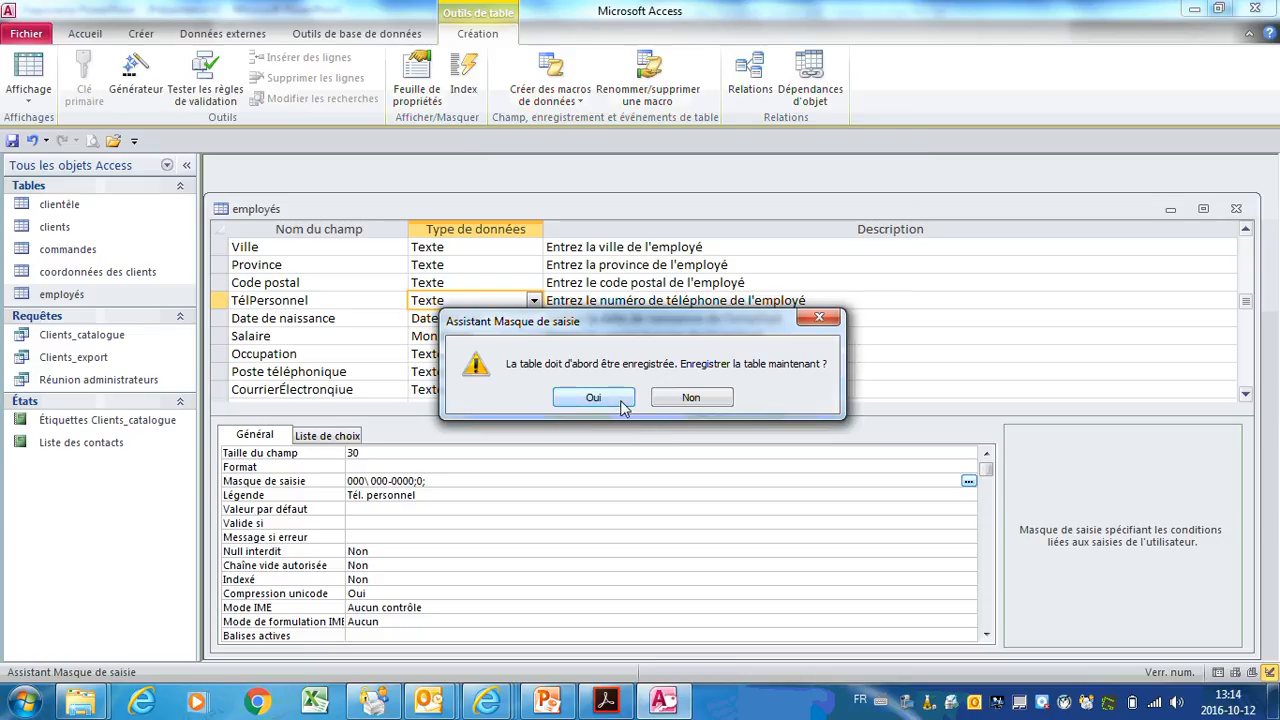
{"action": "left_click", "coordinate": [615, 405]}
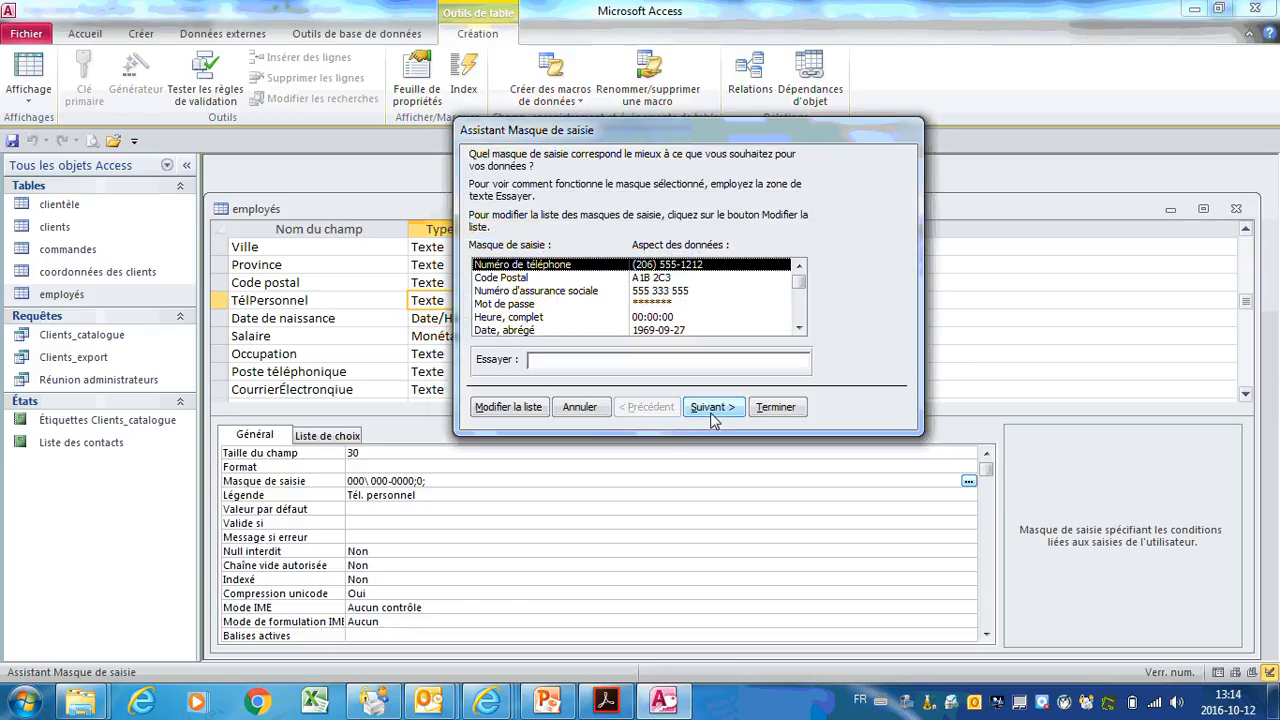
{"action": "left_click", "coordinate": [716, 410]}
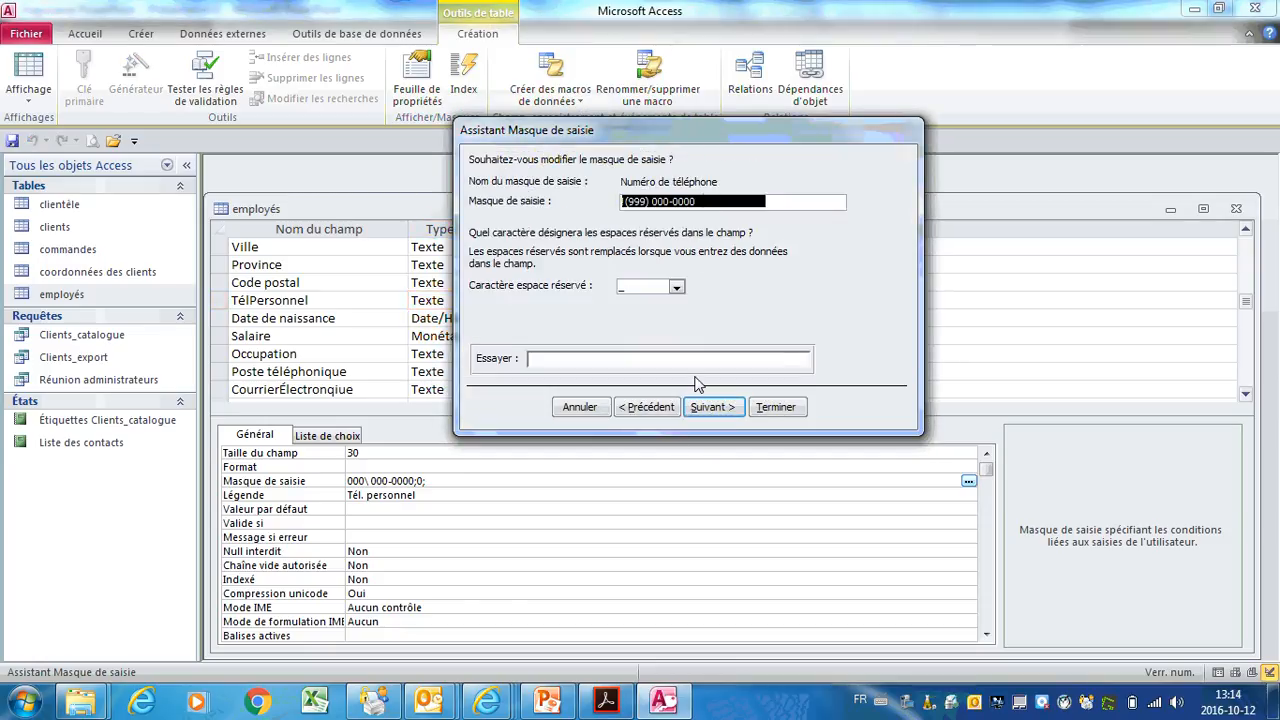
{"action": "left_click", "coordinate": [738, 411]}
{"action": "left_click", "coordinate": [480, 190]}
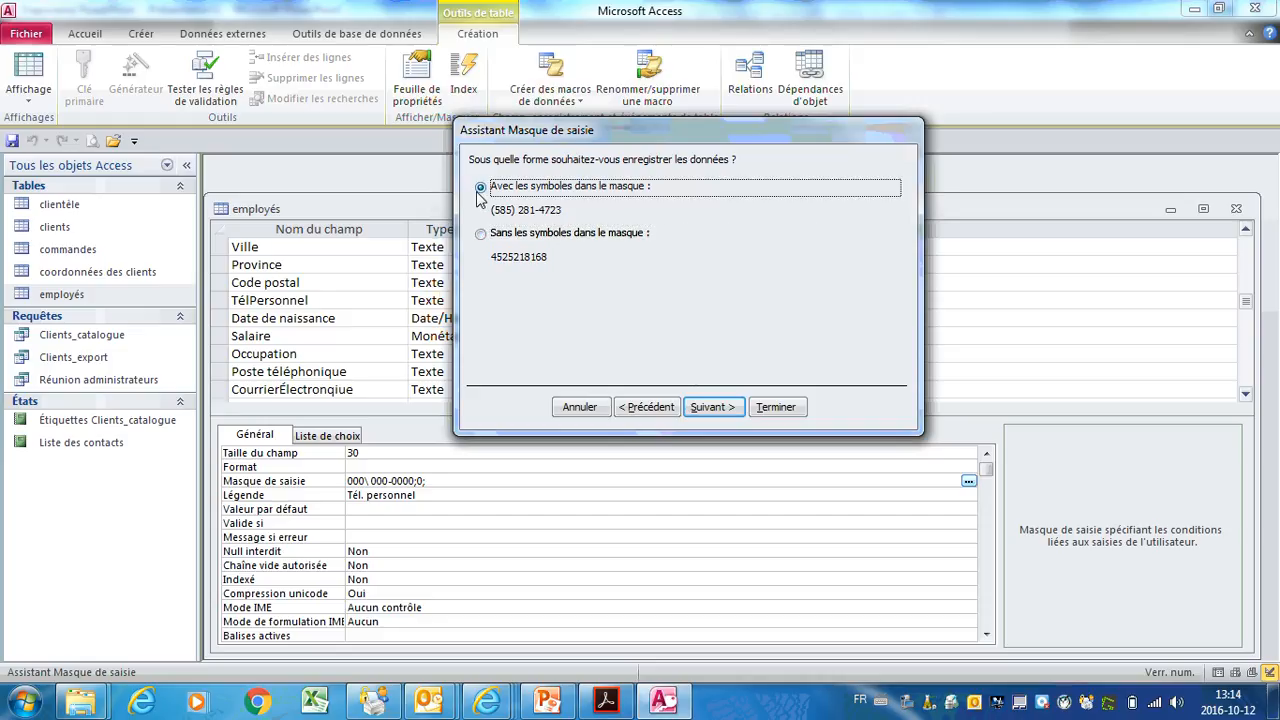
{"action": "left_click", "coordinate": [712, 407]}
{"action": "left_click", "coordinate": [775, 407]}
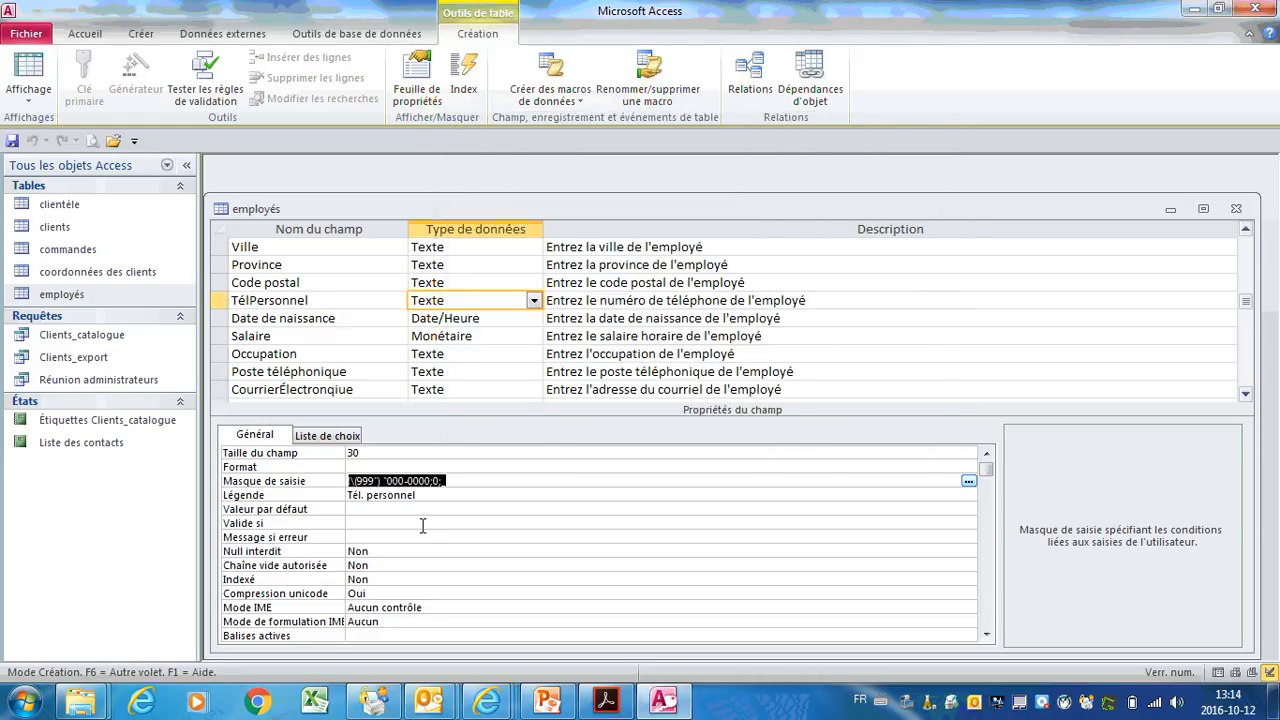
Step: Set the Date de naissance Format property to 'Date, abrégé'
{"action": "left_click", "coordinate": [471, 319]}
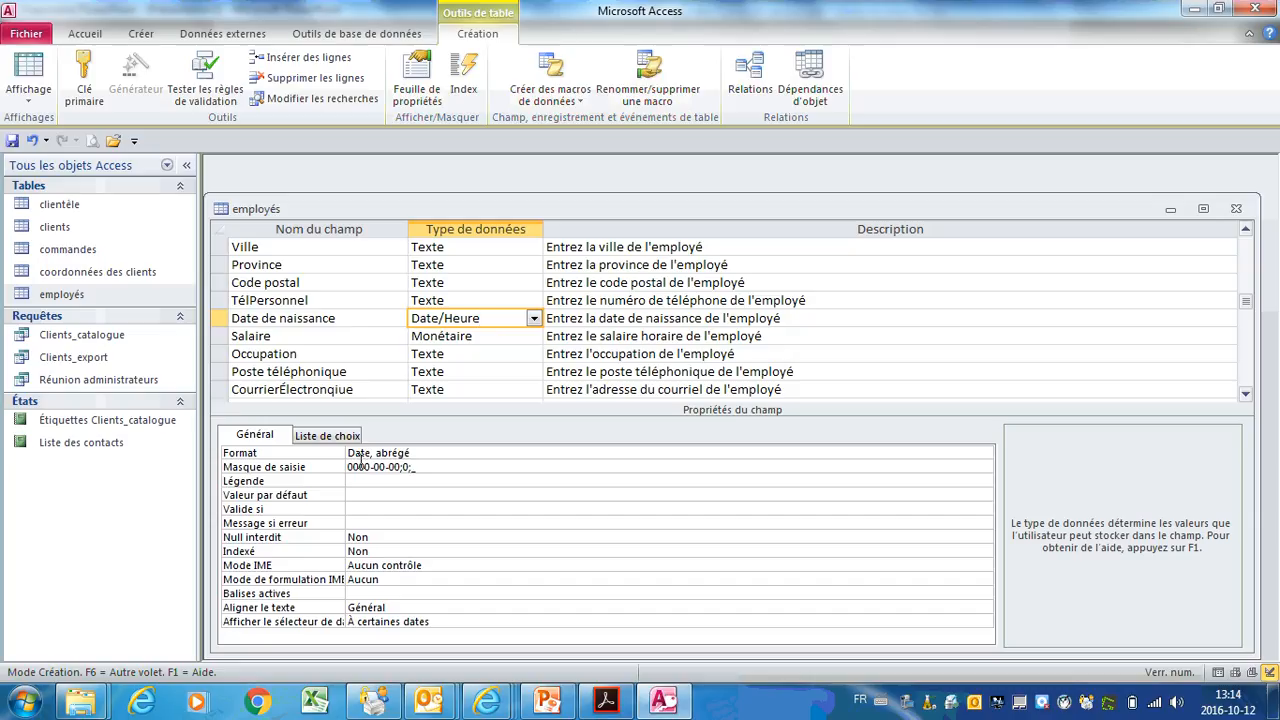
{"action": "left_click", "coordinate": [457, 452]}
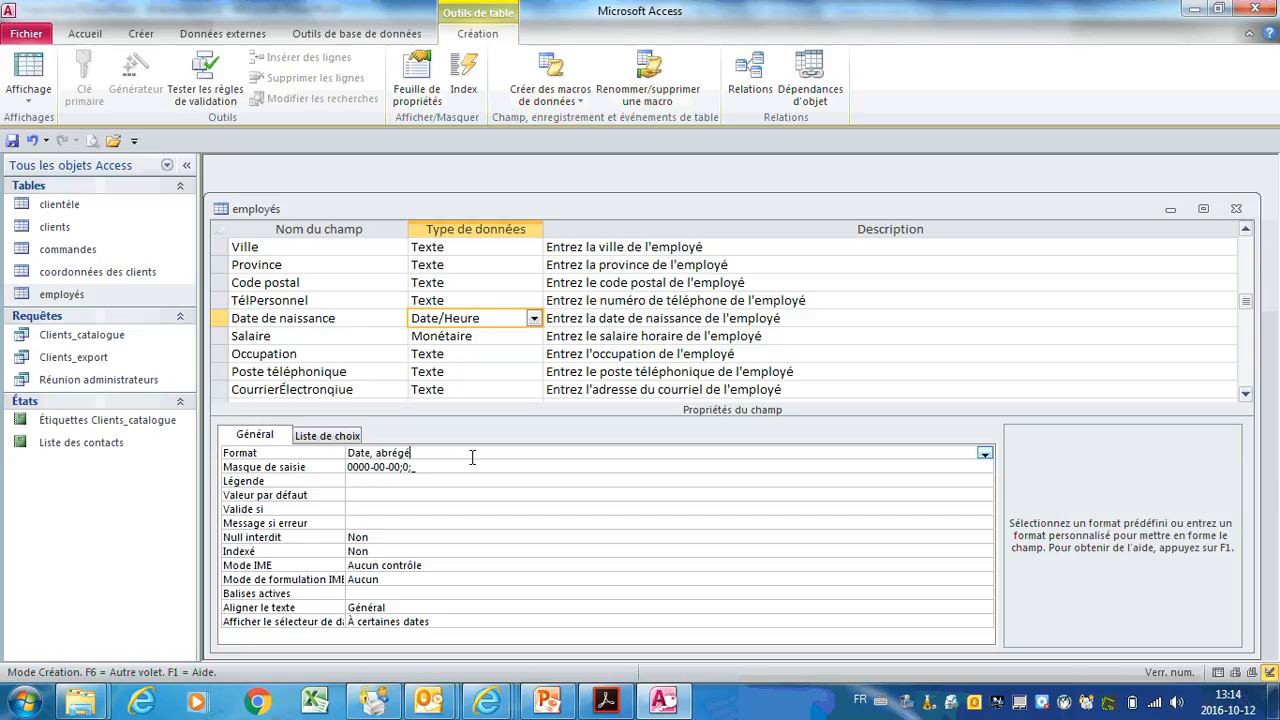
{"action": "left_click", "coordinate": [985, 455]}
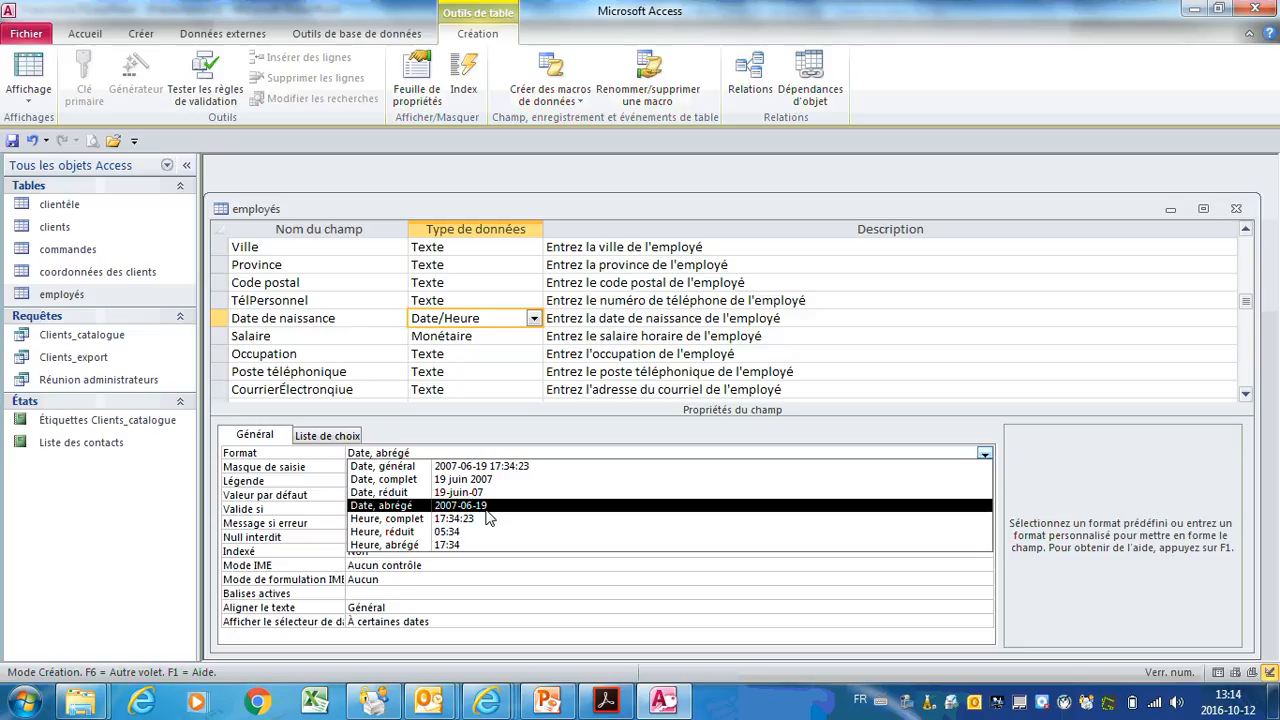
{"action": "left_click", "coordinate": [486, 508]}
Step: Replace Salaire's custom format with the predefined Monétaire format, keeping 2 decimal places
{"action": "left_click", "coordinate": [480, 336]}
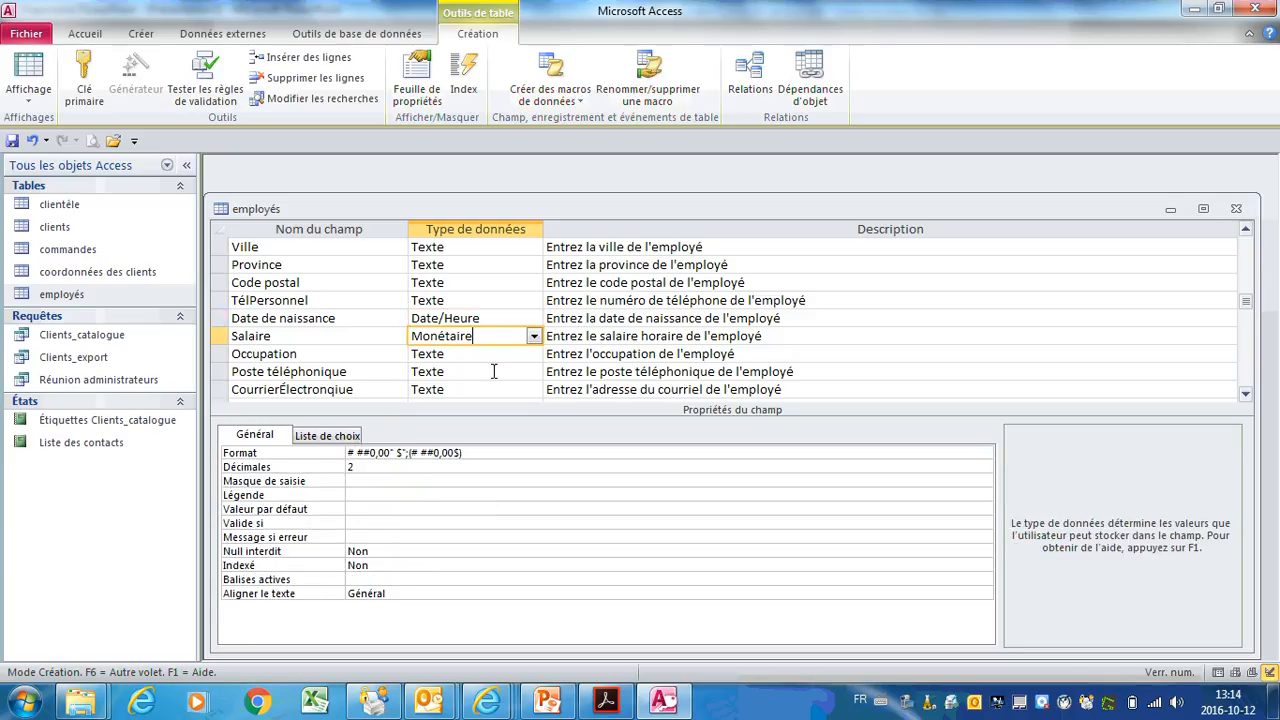
{"action": "left_click_drag", "start_coordinate": [478, 452], "coordinate": [336, 450]}
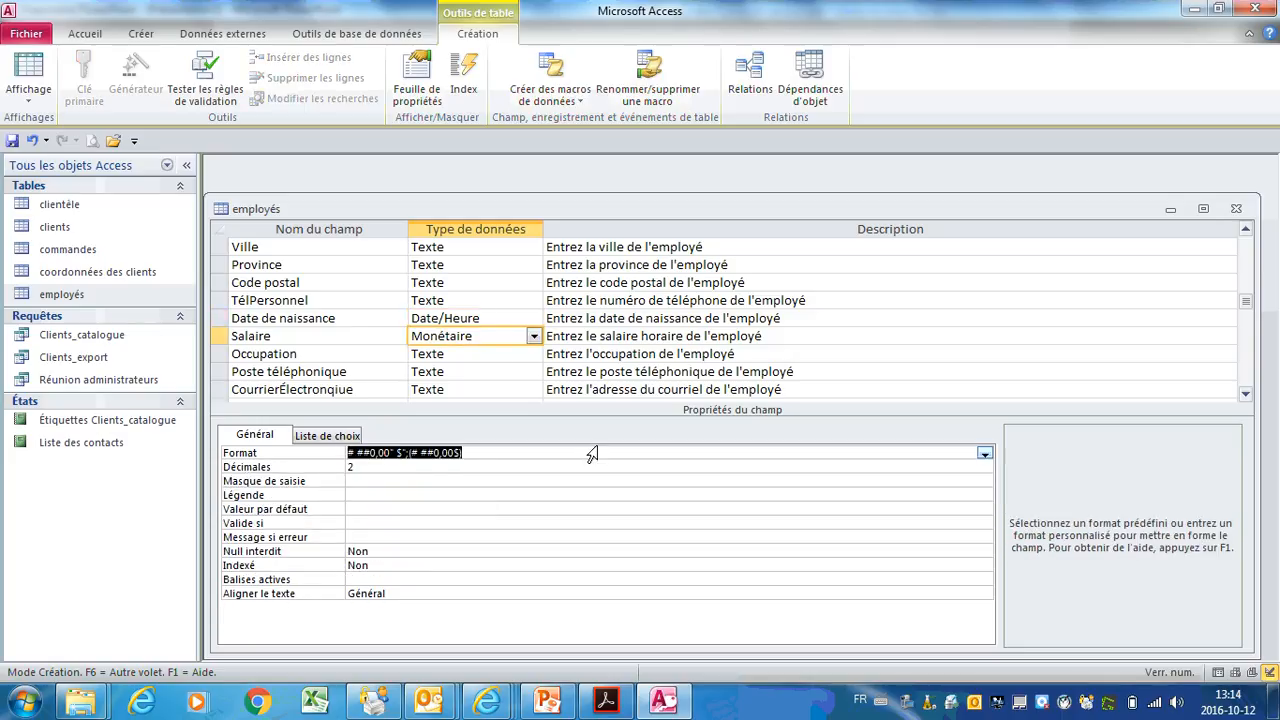
{"action": "left_click", "coordinate": [985, 456]}
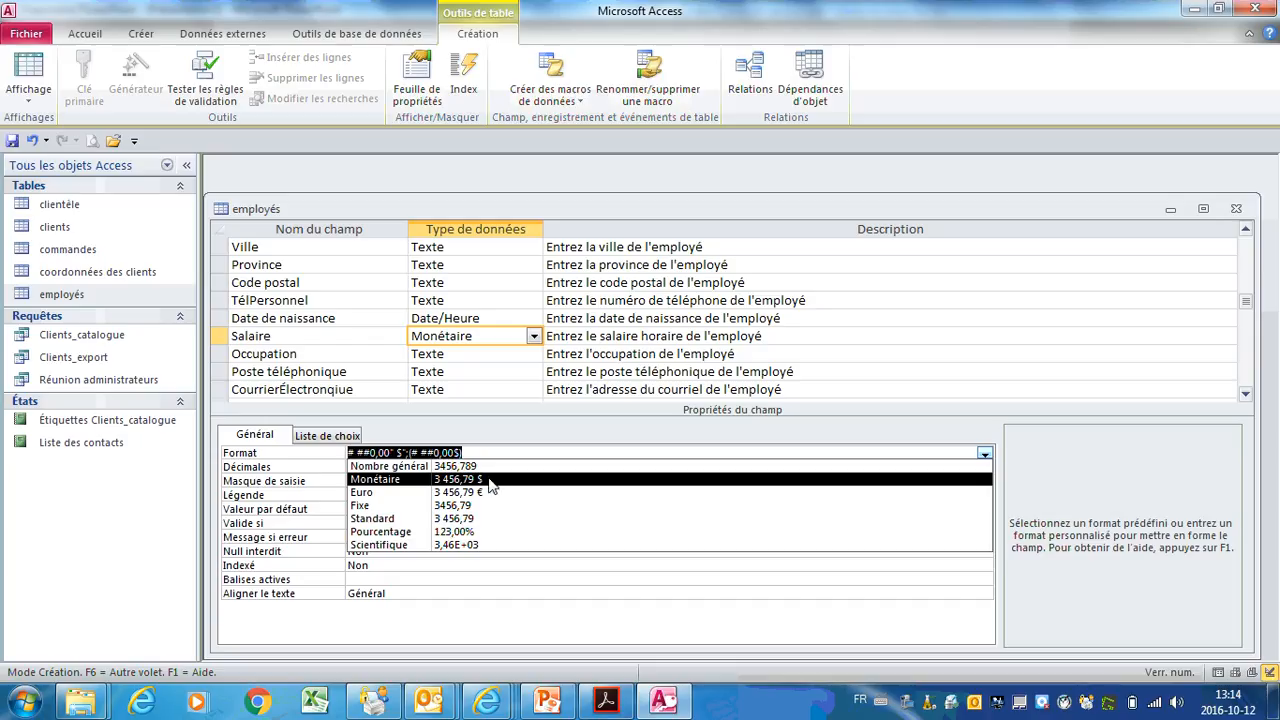
{"action": "left_click", "coordinate": [490, 487]}
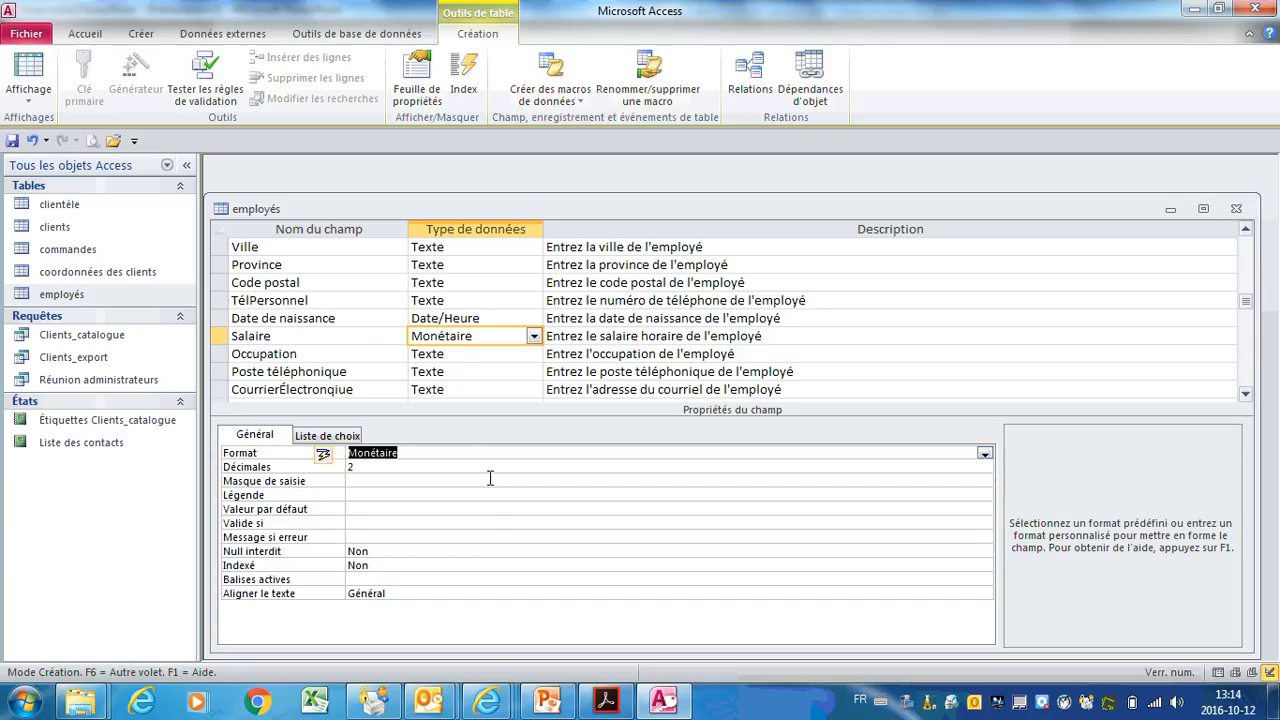
{"action": "left_click", "coordinate": [484, 356]}
{"action": "left_click", "coordinate": [485, 366]}
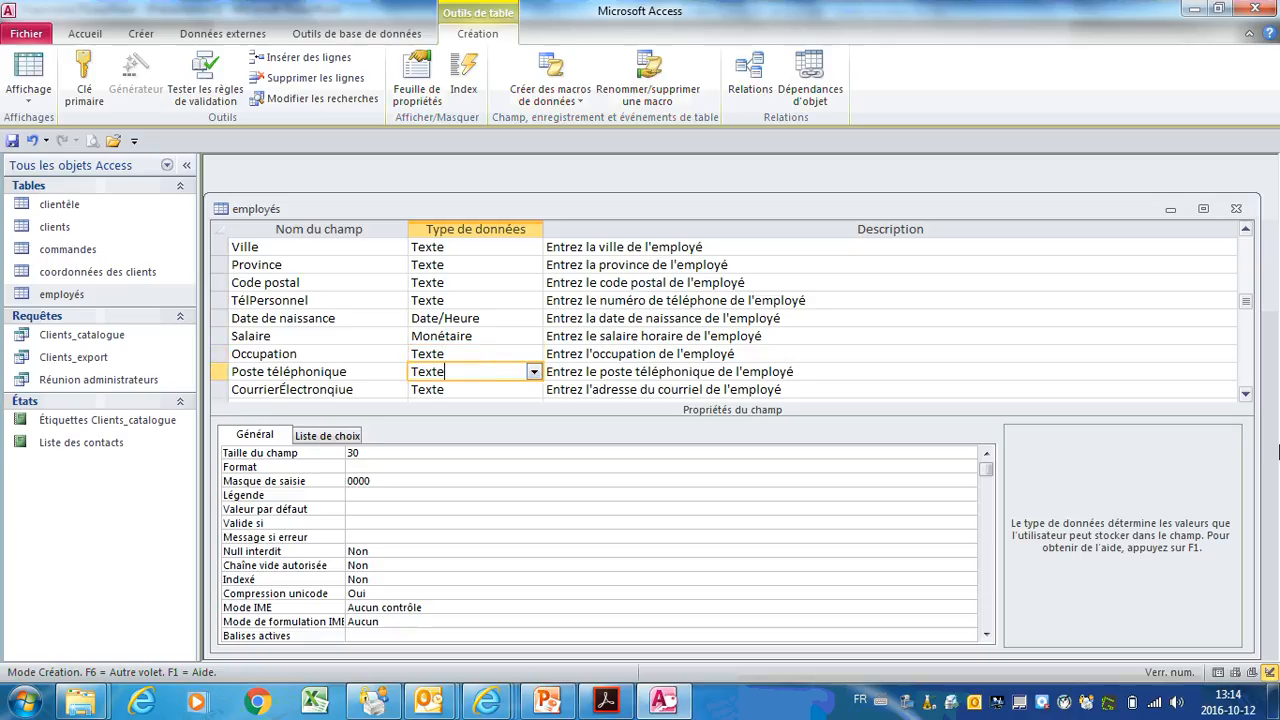
Step: Check Poste téléphonique's 0000 input mask, then go to the empty row after CourrierÉlectronique
{"action": "left_click", "coordinate": [405, 481]}
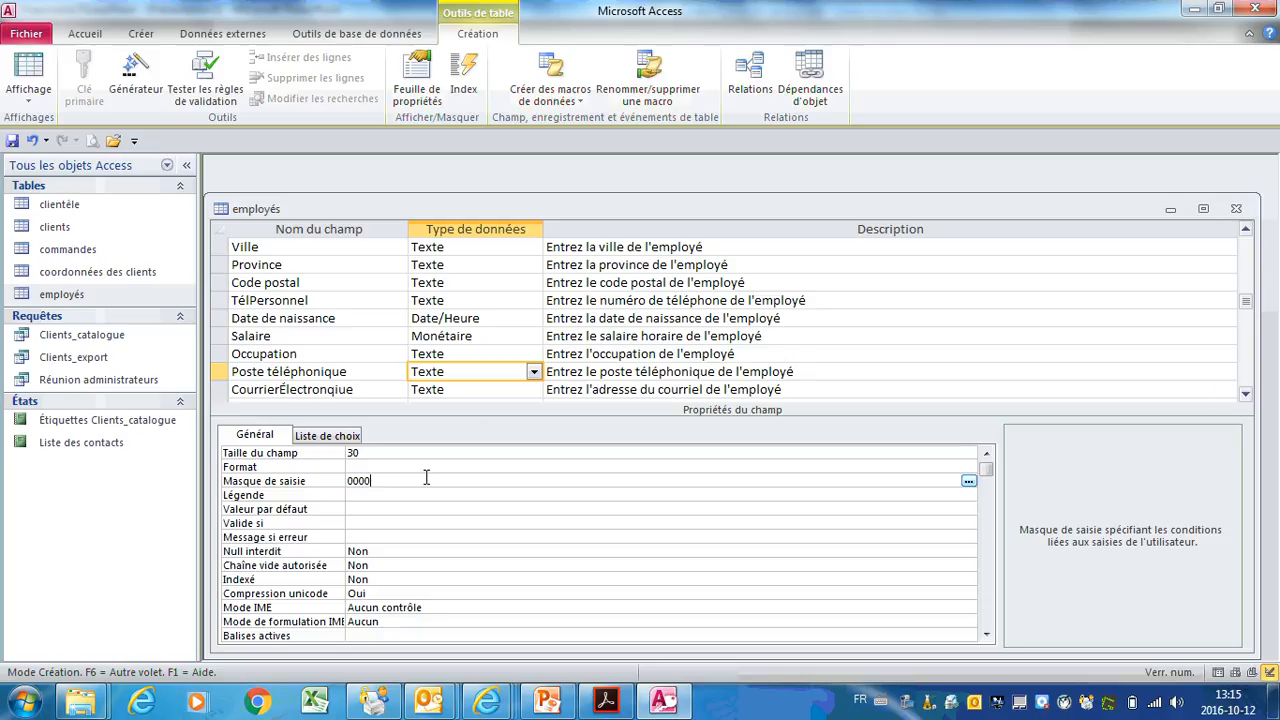
{"action": "left_click", "coordinate": [490, 390]}
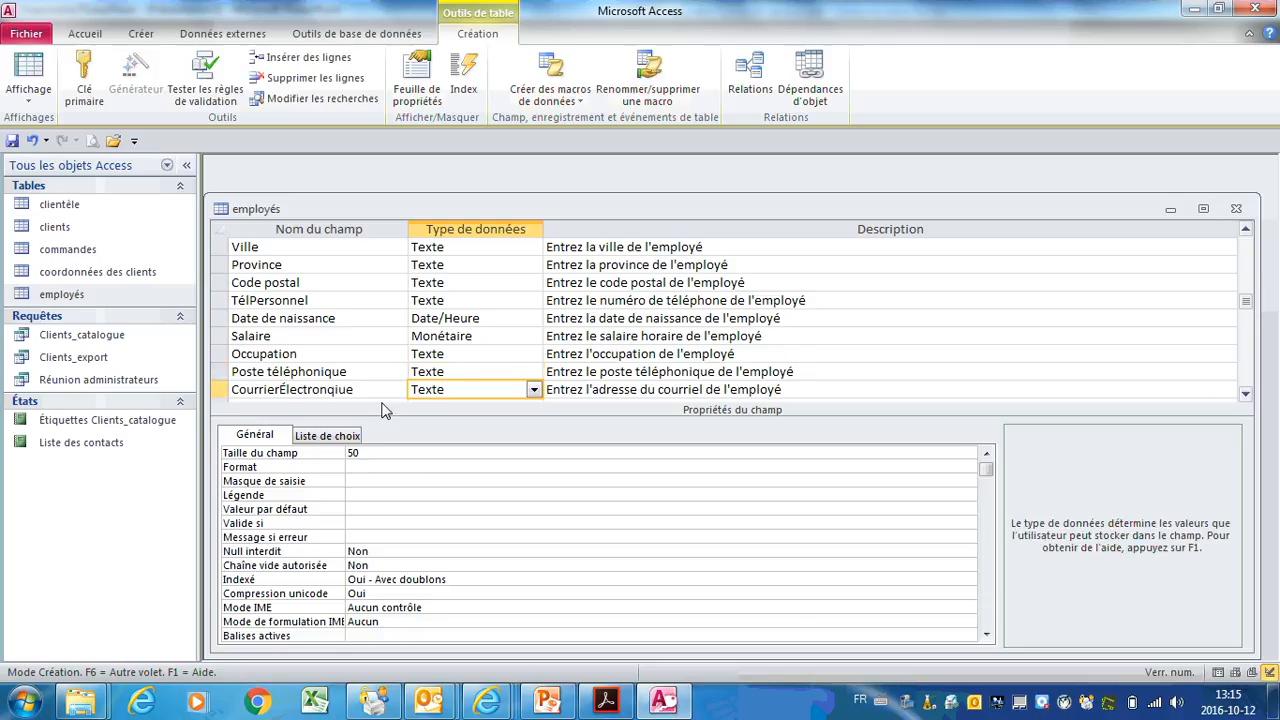
{"action": "left_click", "coordinate": [1246, 394]}
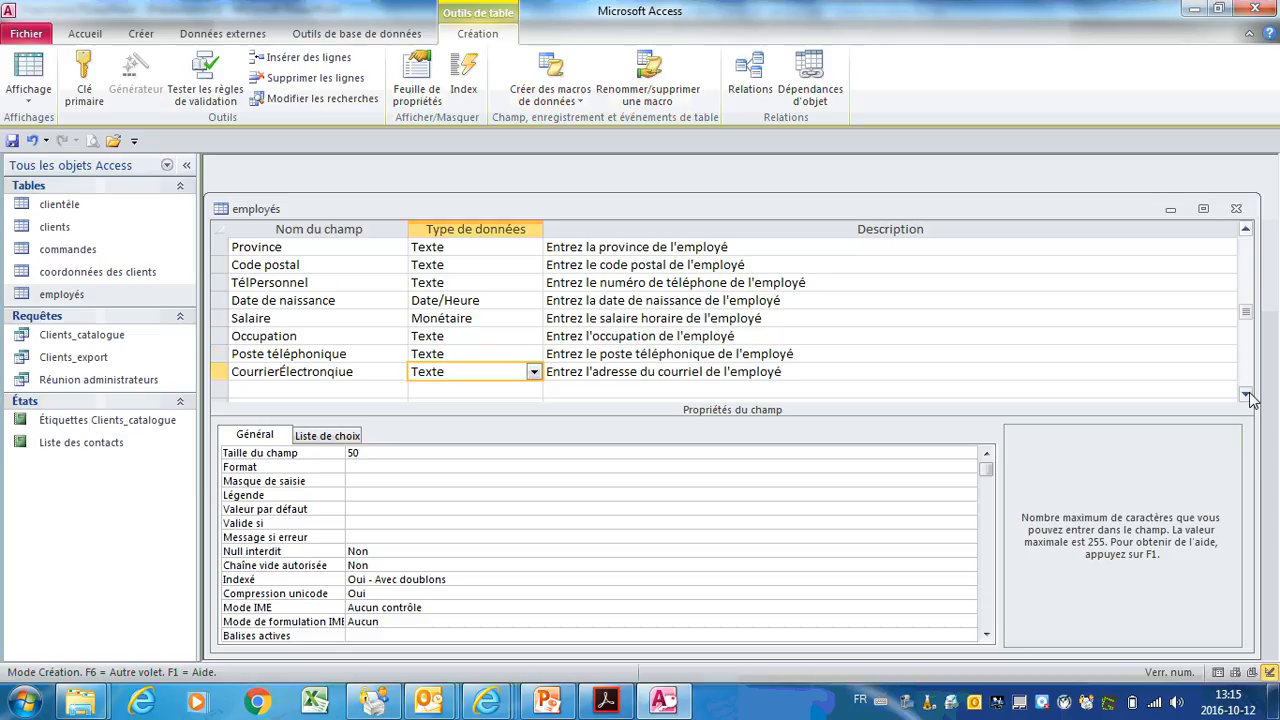
{"action": "left_click", "coordinate": [1246, 394]}
{"action": "left_click", "coordinate": [1246, 394]}
{"action": "left_click", "coordinate": [1246, 394]}
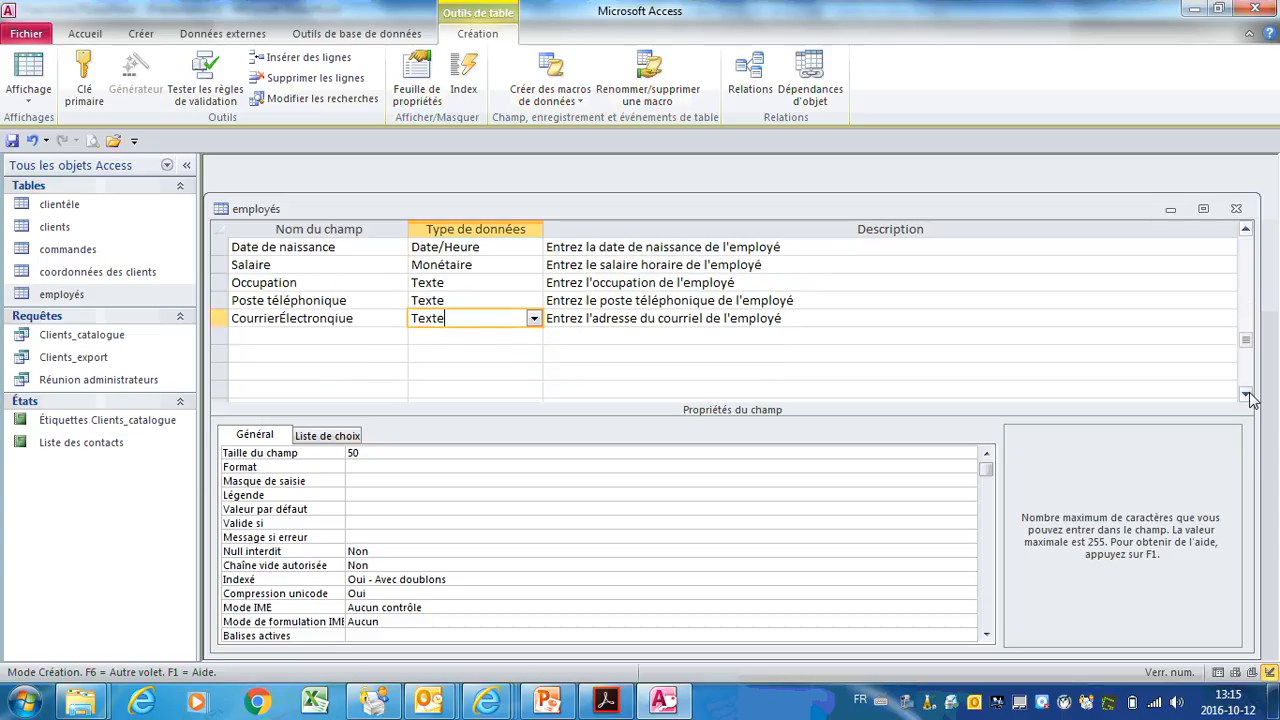
{"action": "left_click", "coordinate": [284, 335]}
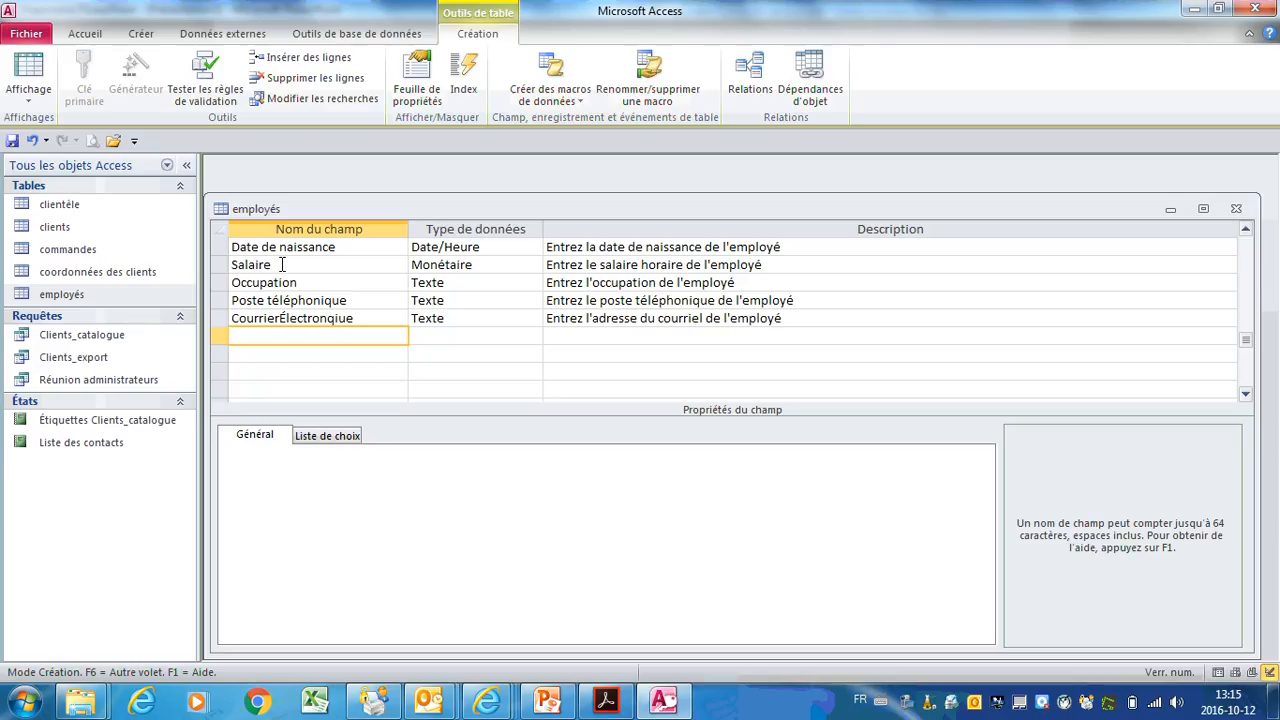
Step: Add a field named Commentaires with data type Mémo, leaving its description blank
{"action": "type", "text": "Commentaires"}
{"action": "key", "text": "Tab"}
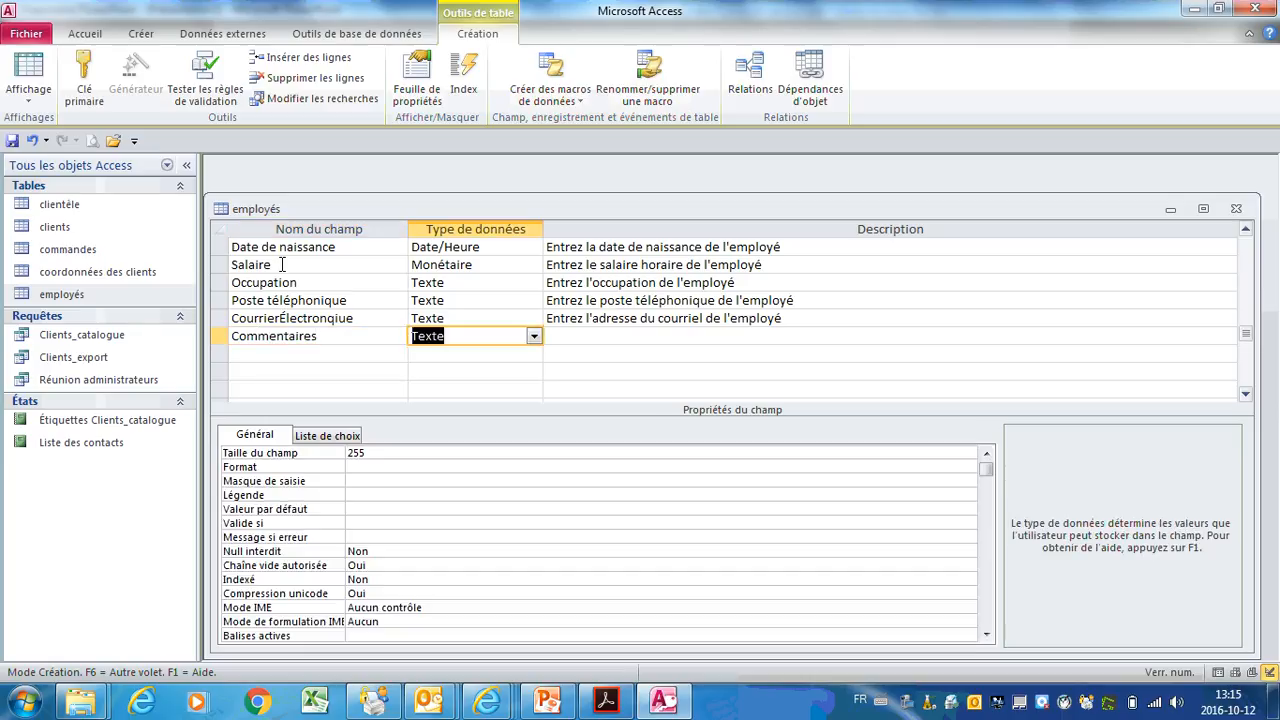
{"action": "left_click", "coordinate": [409, 457]}
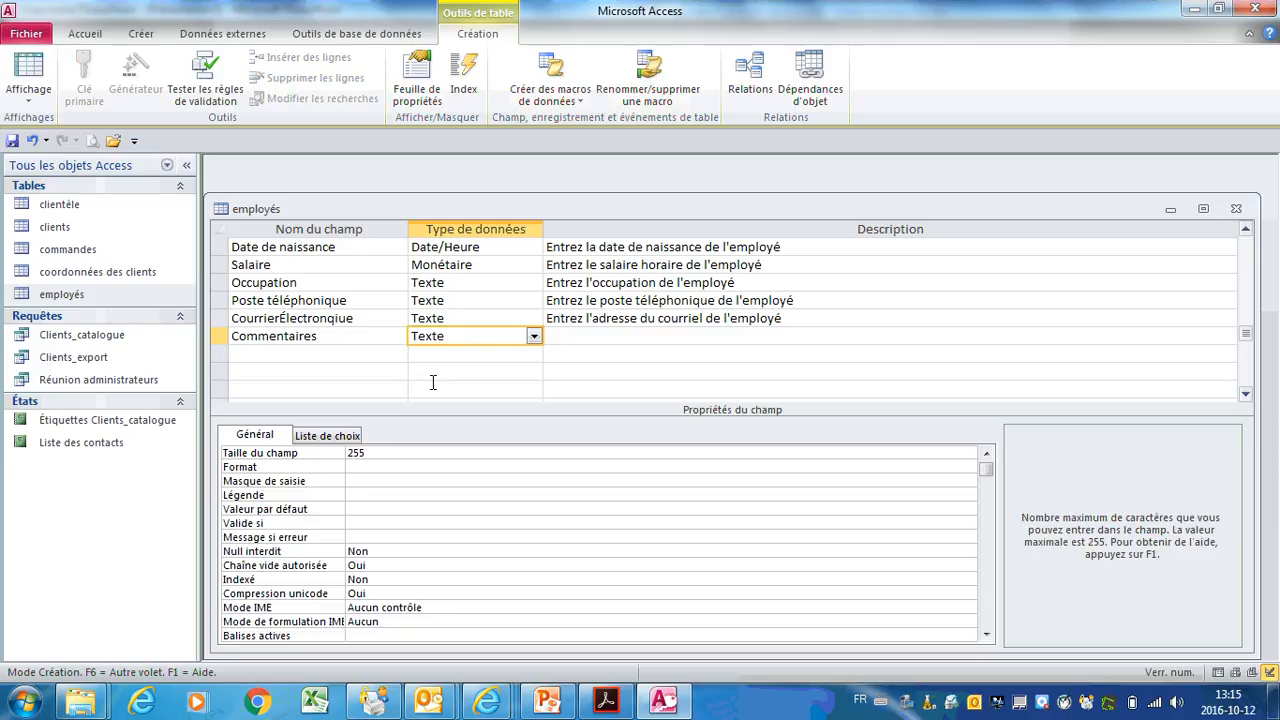
{"action": "left_click", "coordinate": [534, 337]}
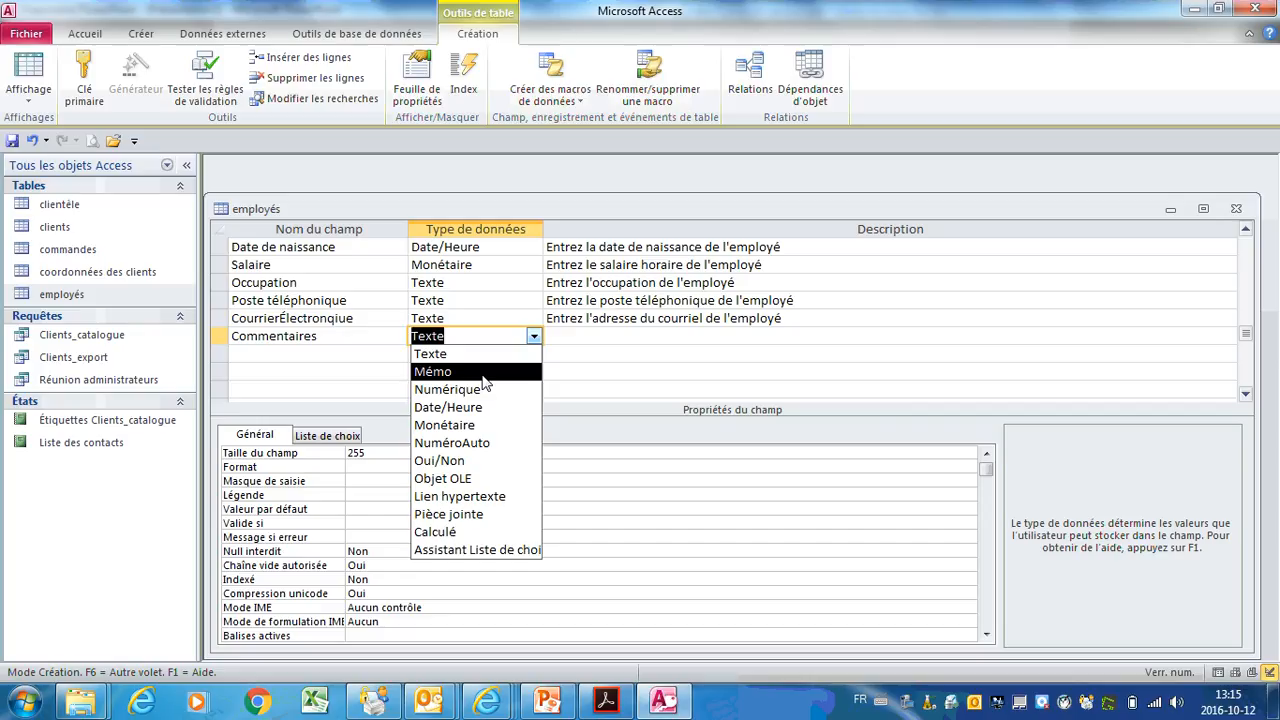
{"action": "left_click", "coordinate": [482, 373]}
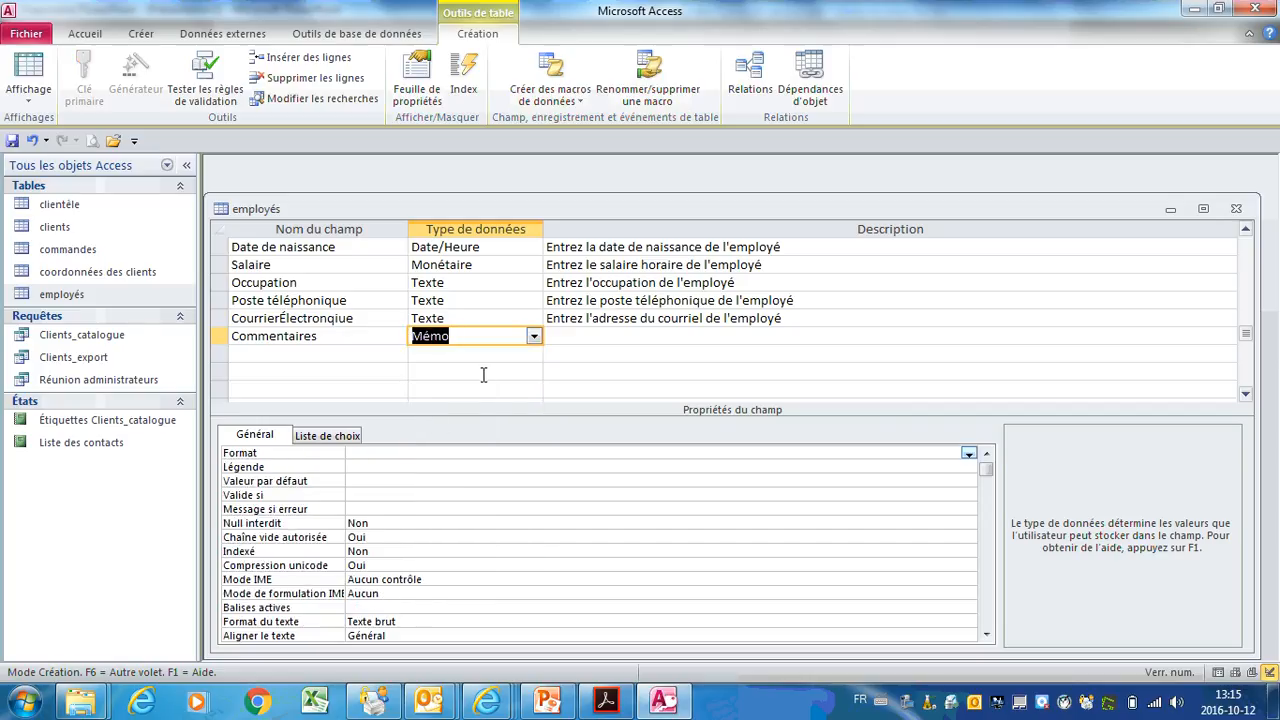
{"action": "left_click", "coordinate": [382, 455]}
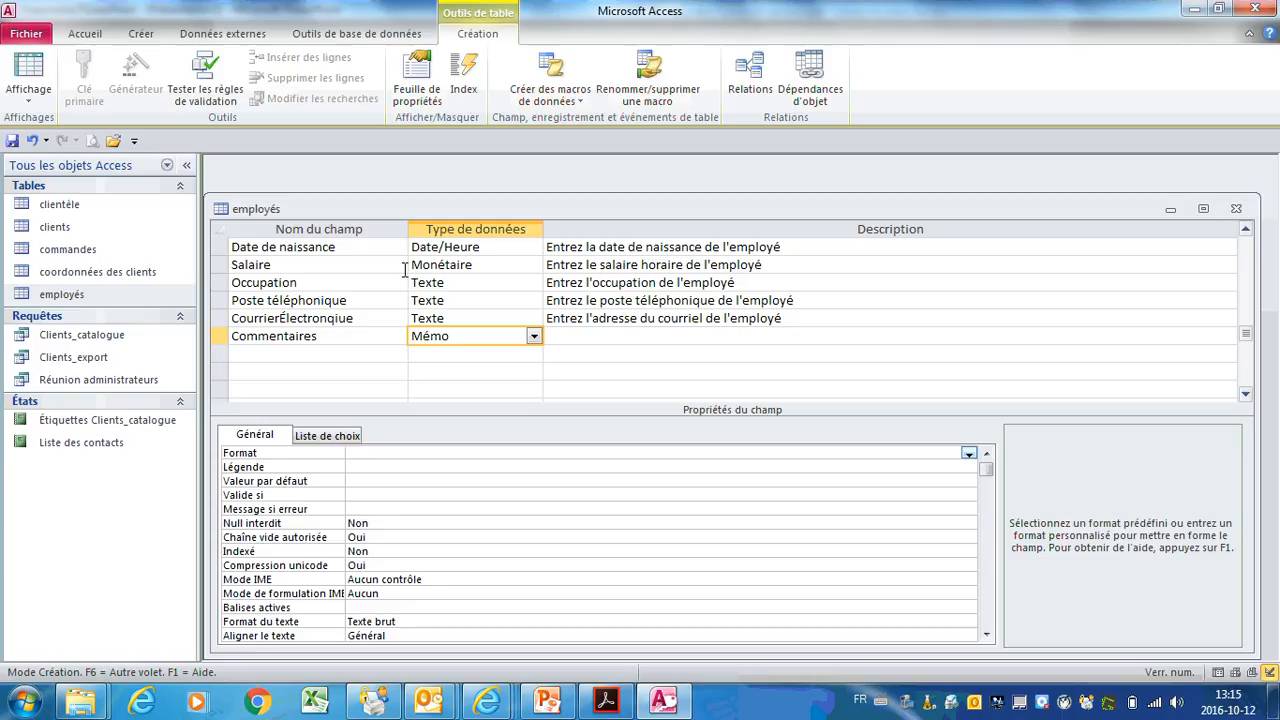
{"action": "left_click", "coordinate": [603, 336]}
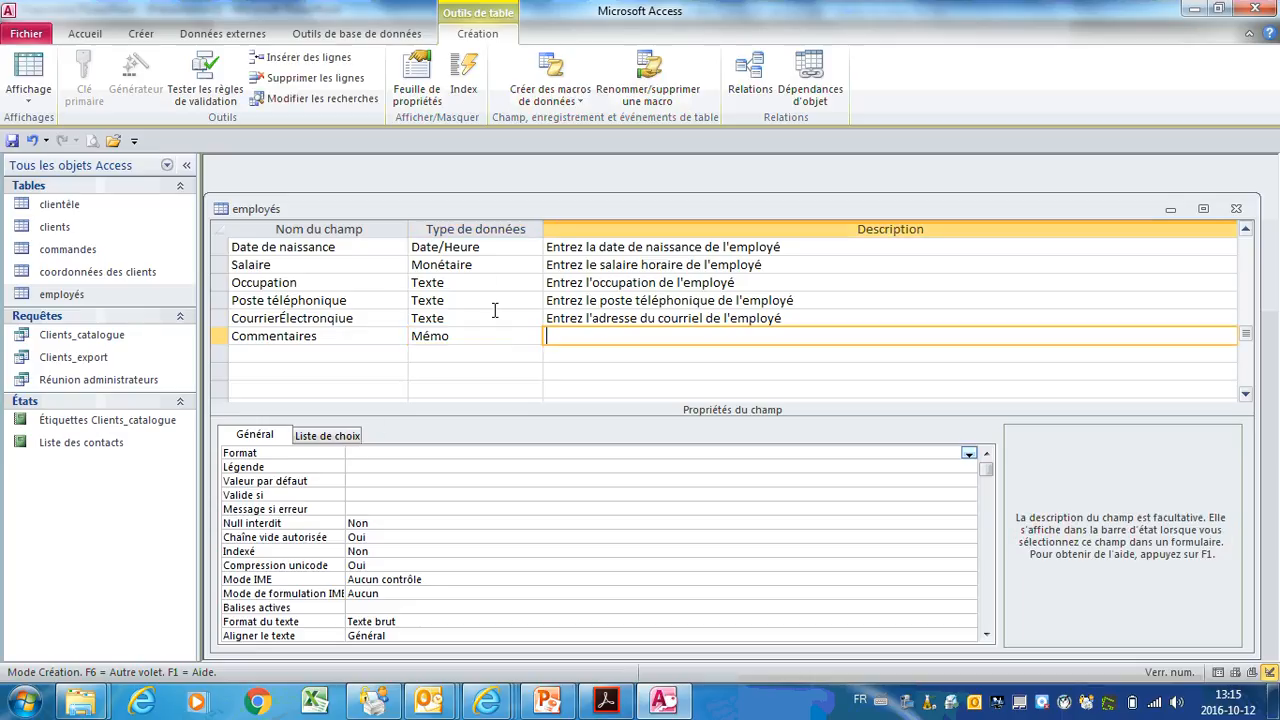
{"action": "scroll", "coordinate": [494, 310], "scroll_direction": "up", "scroll_amount": 4}
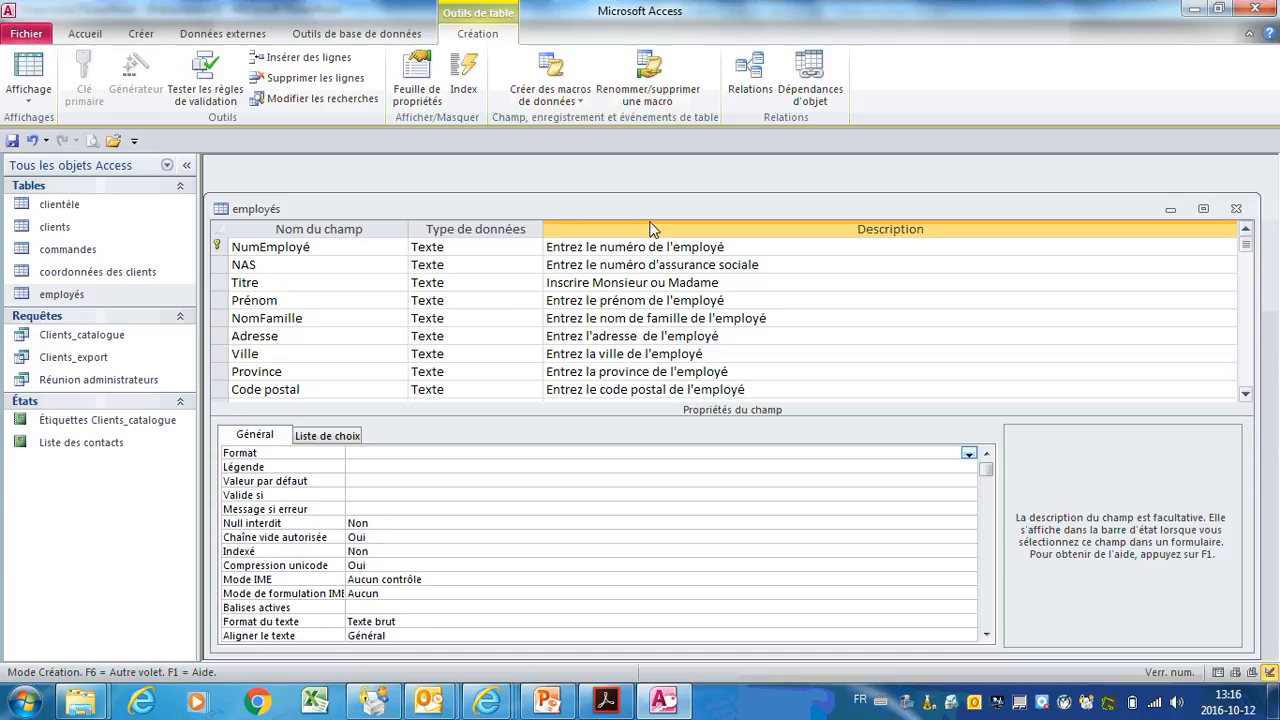
Step: Save the employés table and view the Tél. personnel mask placeholders in datasheet view
{"action": "left_click", "coordinate": [30, 80]}
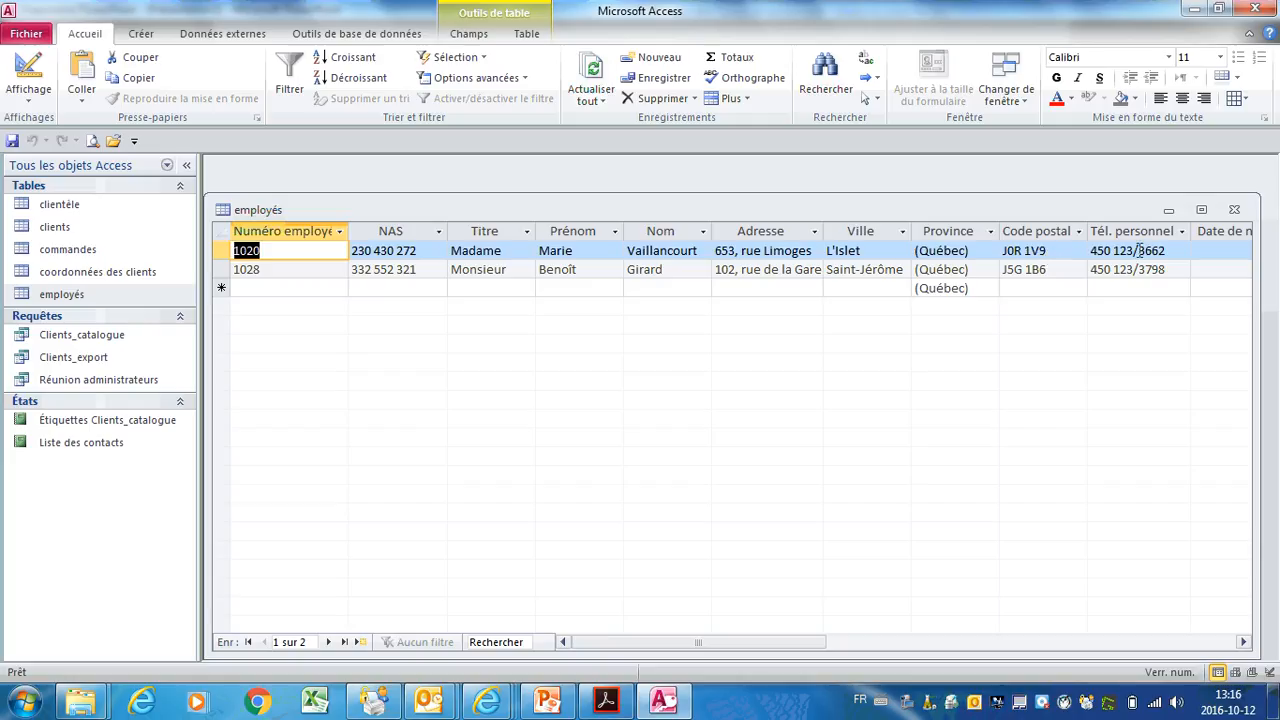
{"action": "left_click", "coordinate": [1133, 255]}
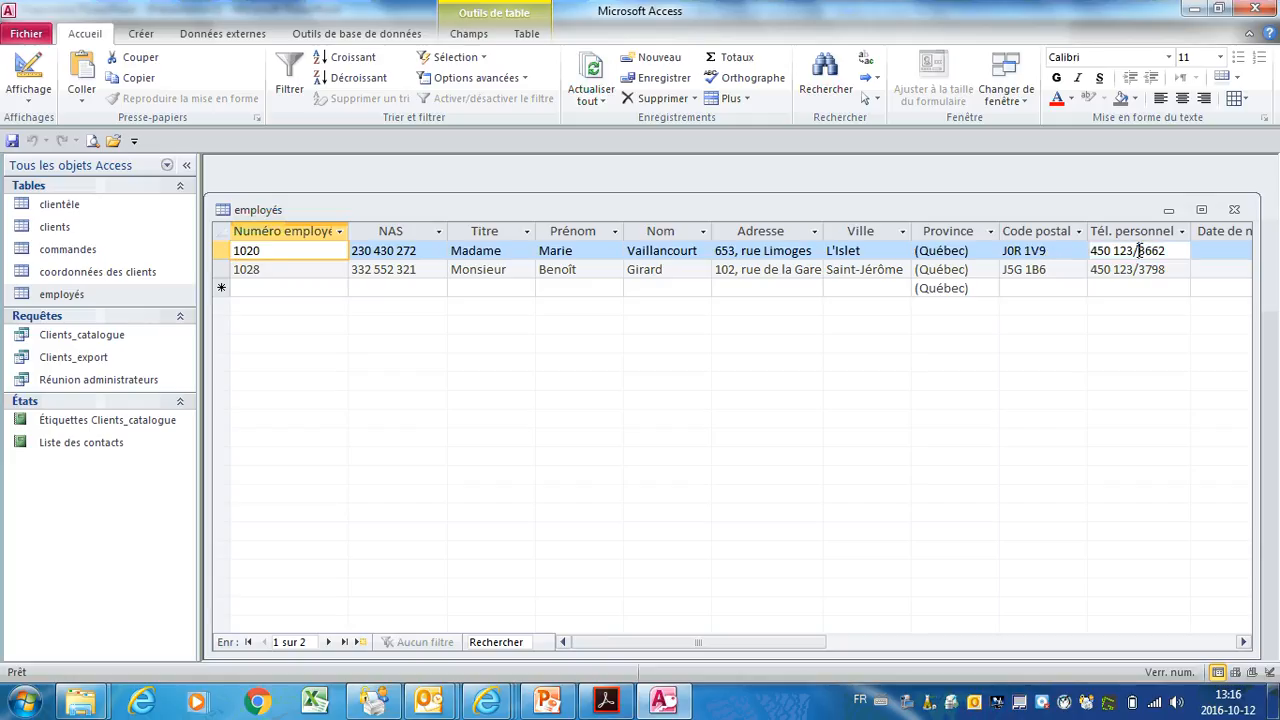
{"action": "left_click", "coordinate": [1243, 642]}
{"action": "left_click", "coordinate": [1243, 642]}
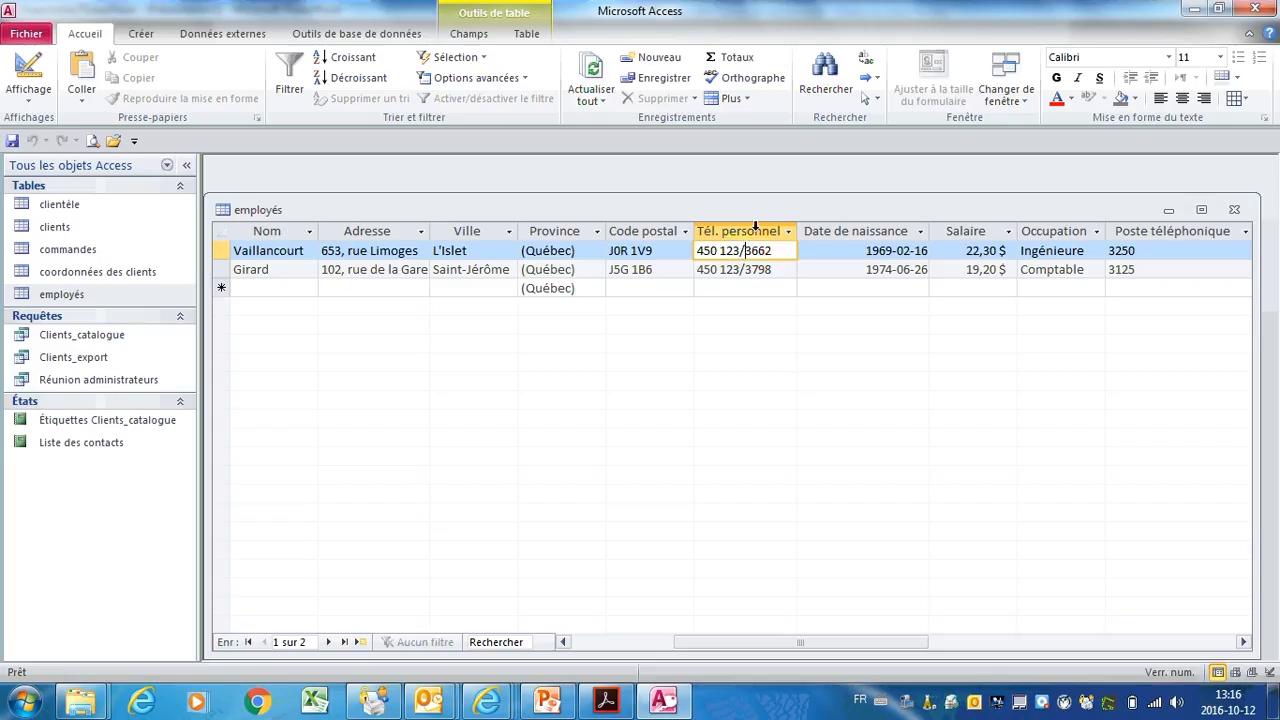
{"action": "left_click", "coordinate": [702, 288]}
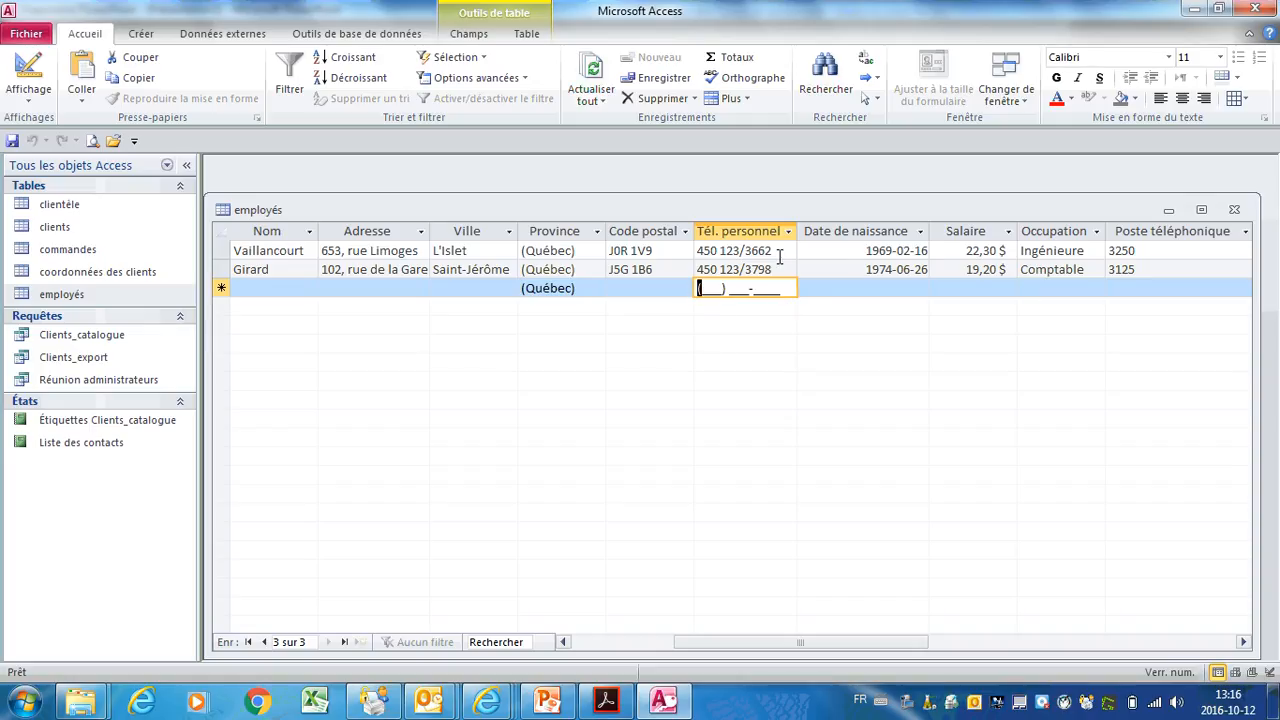
Step: Replace both employees' old Tél. personnel values with their ten-digit numbers through the mask
{"action": "left_click_drag", "start_coordinate": [779, 250], "coordinate": [665, 249]}
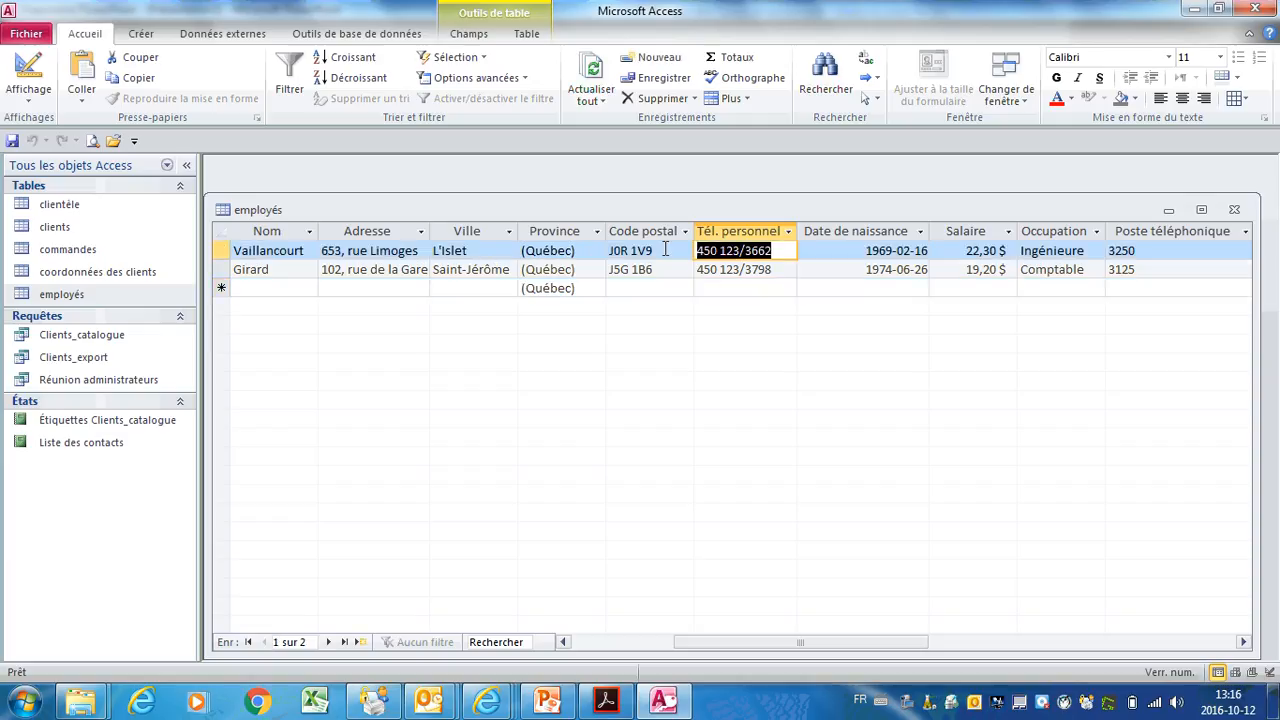
{"action": "key", "text": "Delete"}
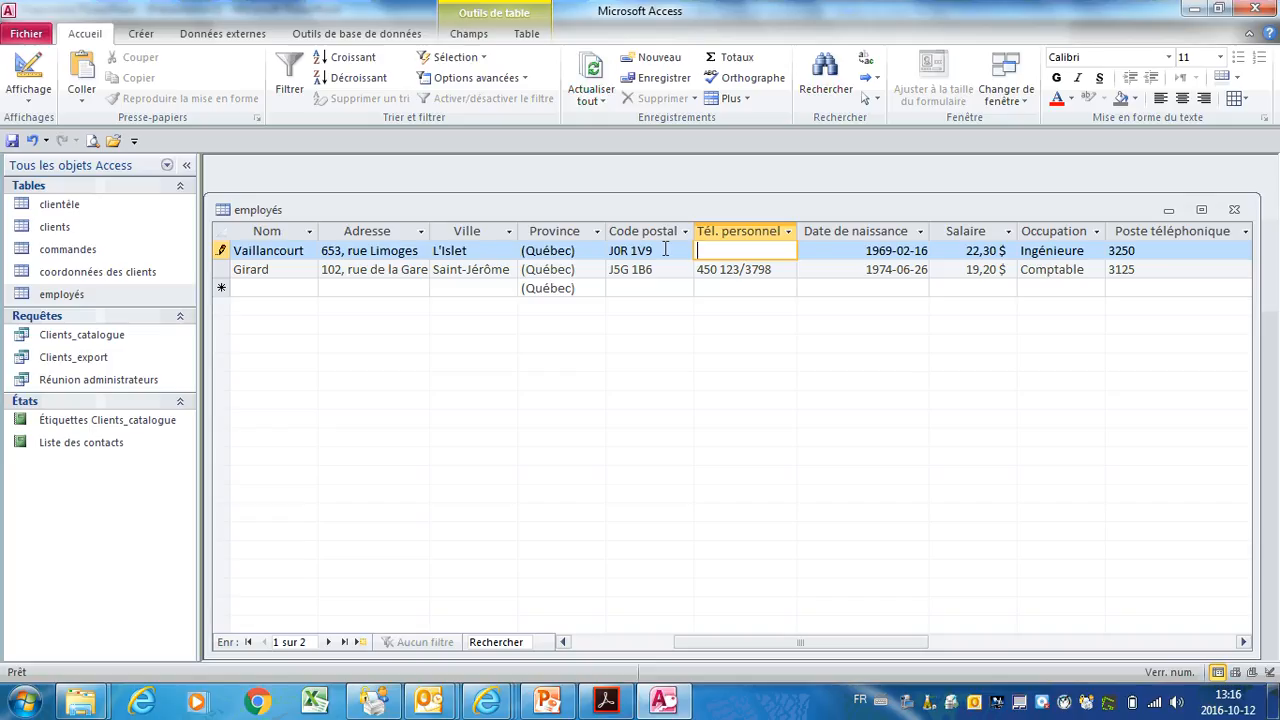
{"action": "key", "text": "Tab"}
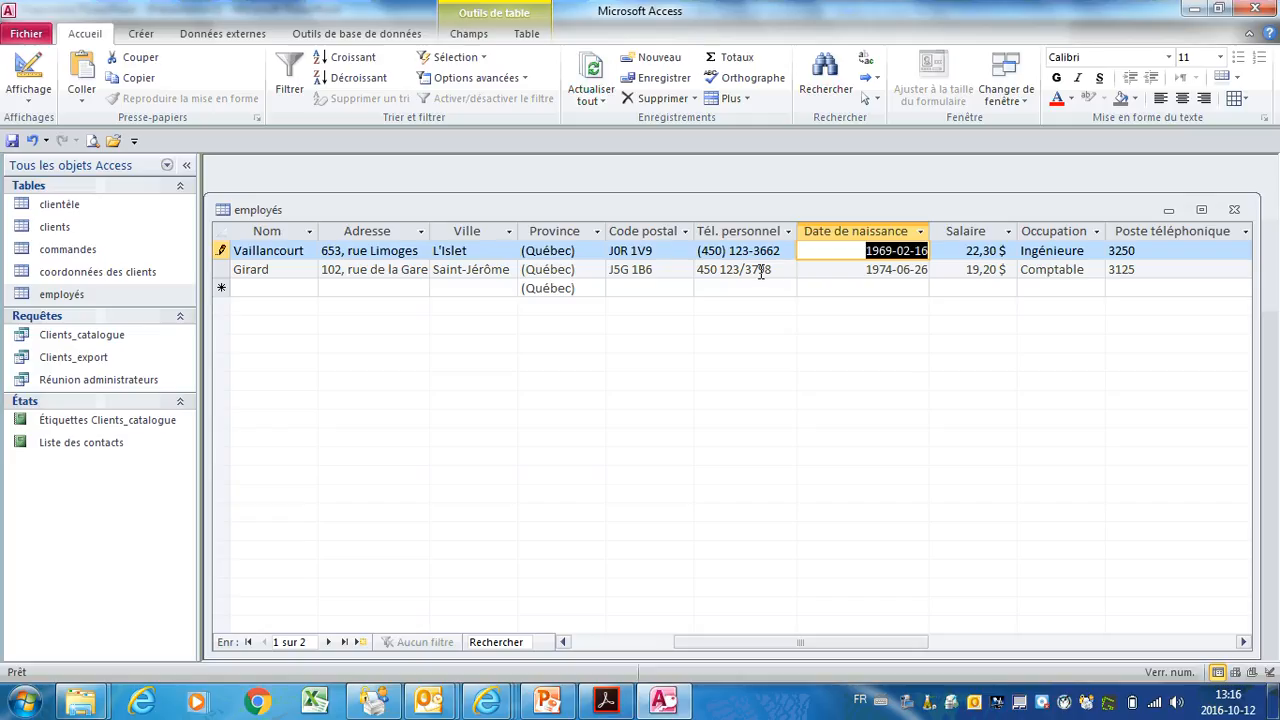
{"action": "left_click_drag", "start_coordinate": [778, 270], "coordinate": [697, 270]}
{"action": "key", "text": "Delete"}
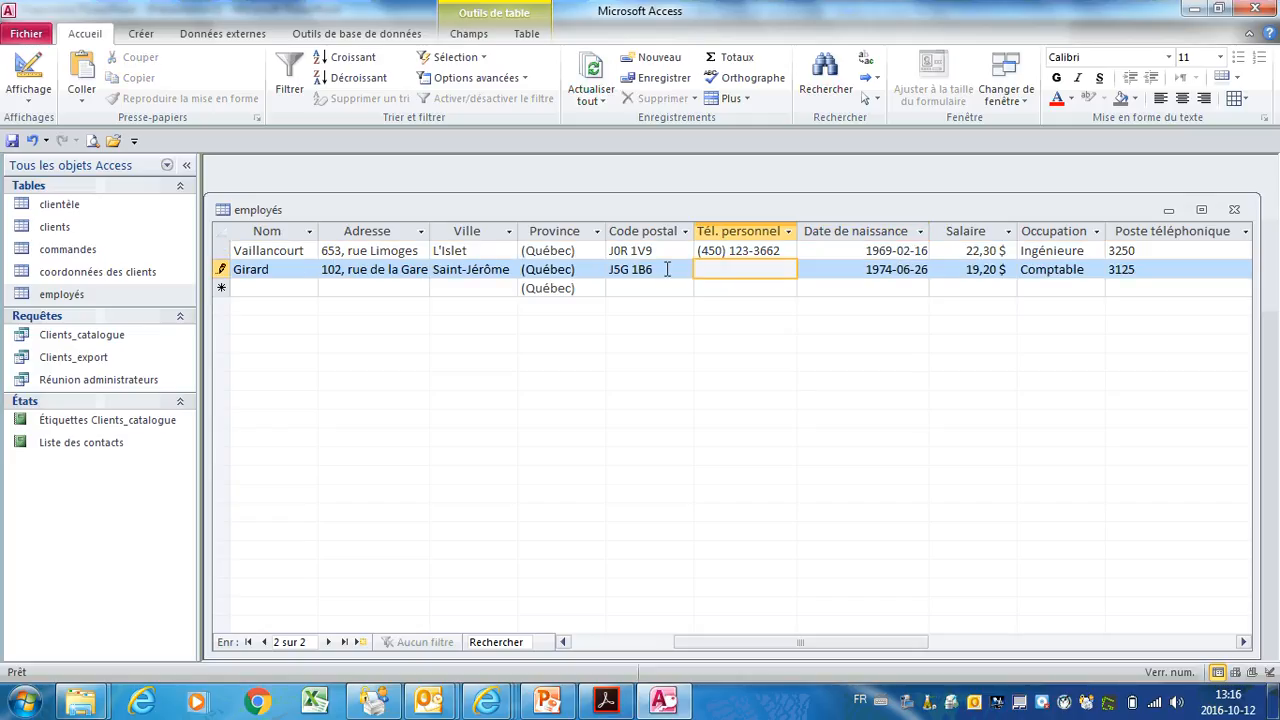
{"action": "key", "text": "Tab"}
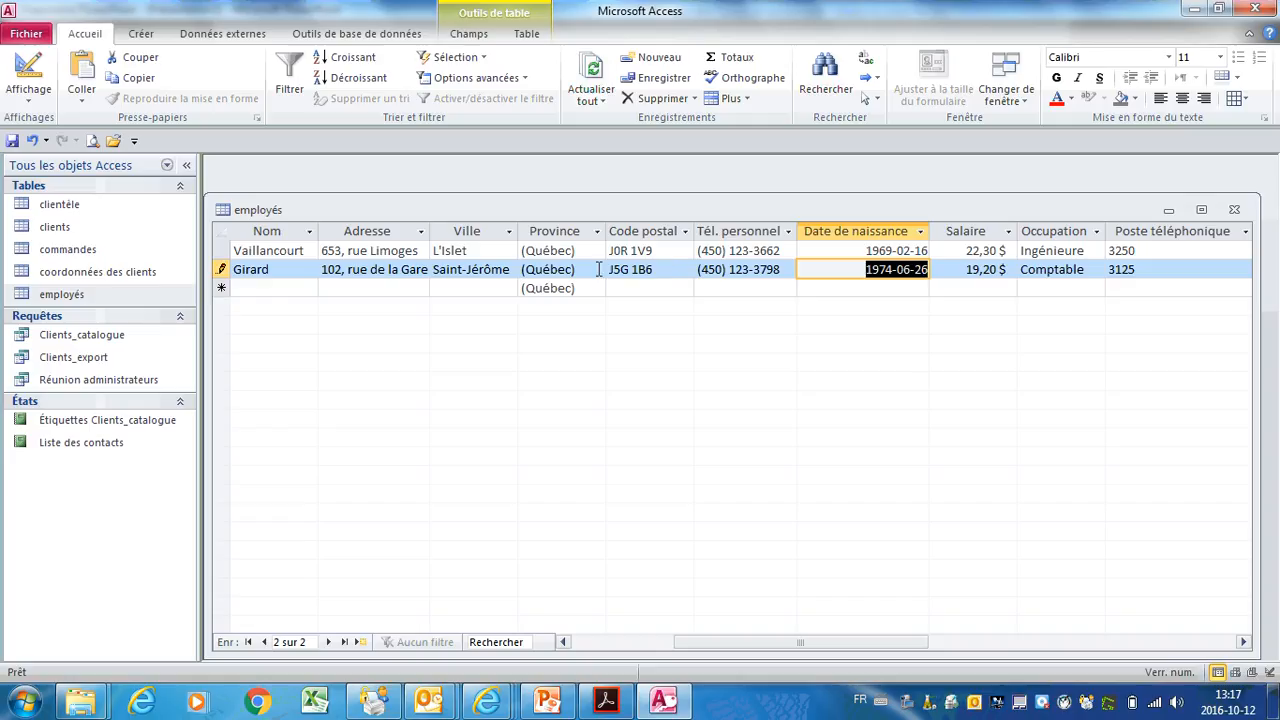
{"action": "left_click_drag", "start_coordinate": [775, 647], "coordinate": [629, 646]}
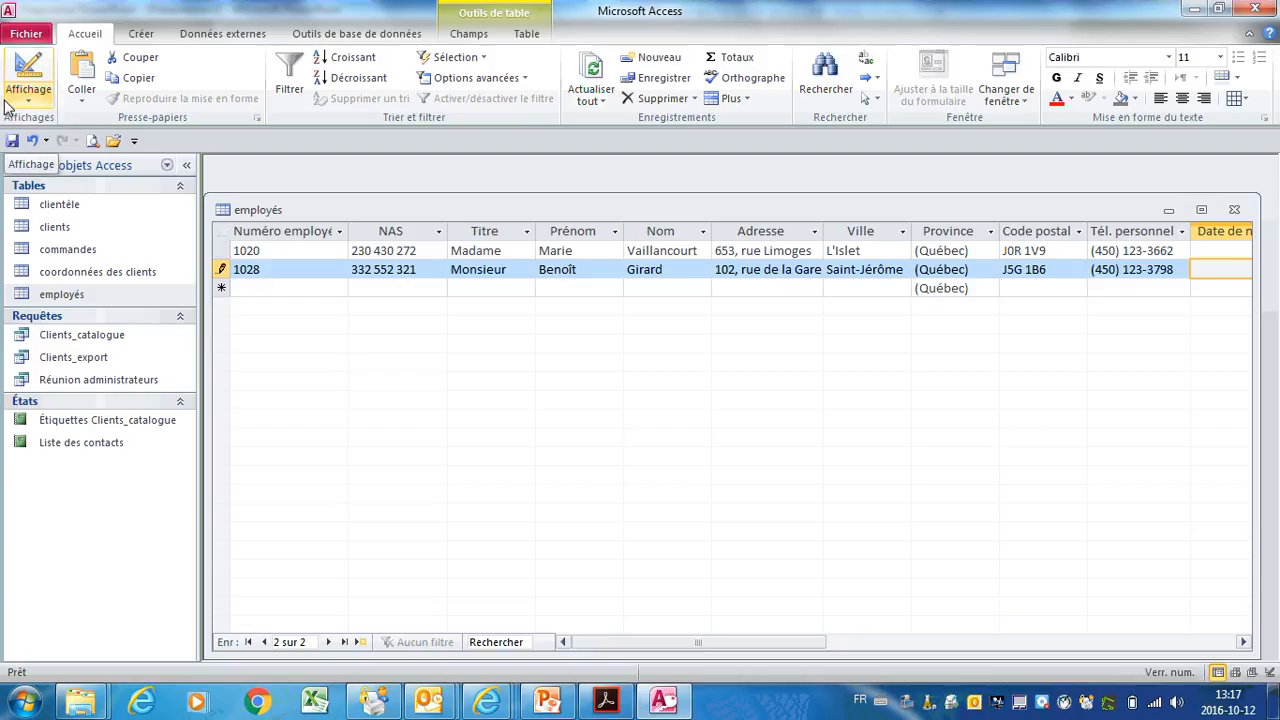